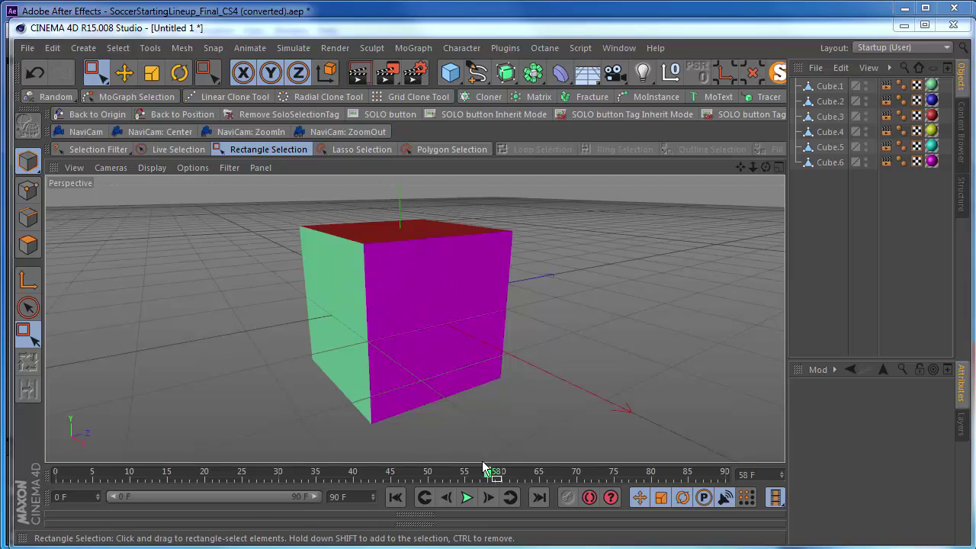
- Animate the Cube.5 face sliding outward along the Z axis, away from the cube, between frames 0 and 40
left_click(451, 471)
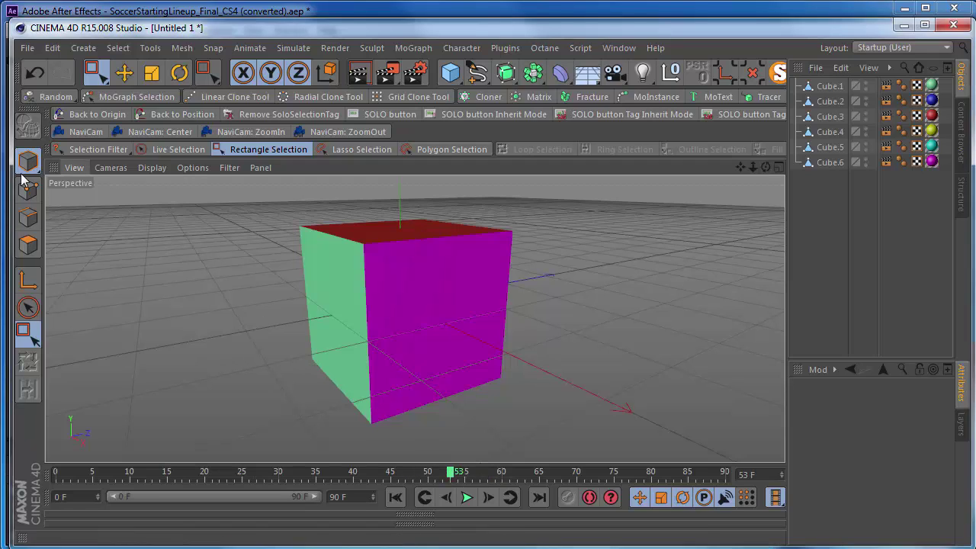
left_click(96, 73)
left_click(124, 73)
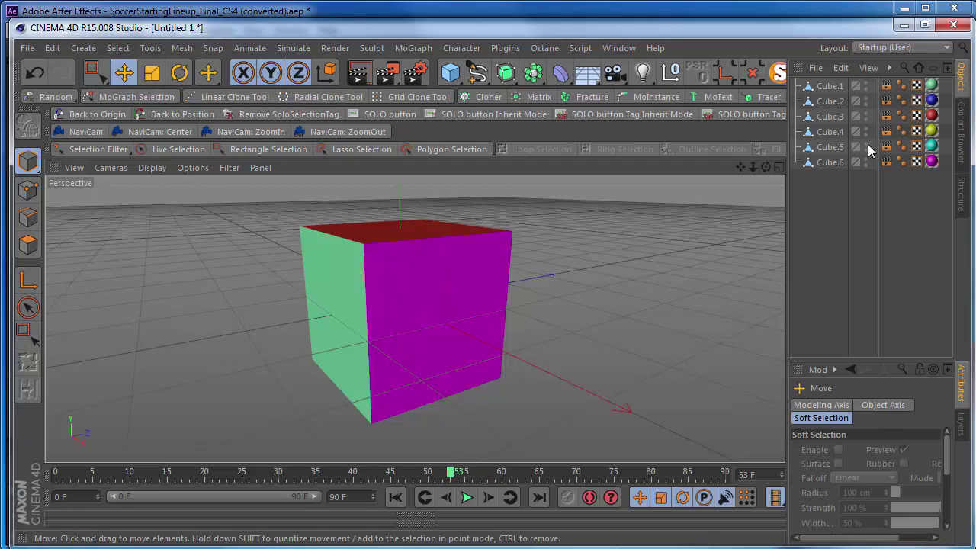
left_click(828, 102)
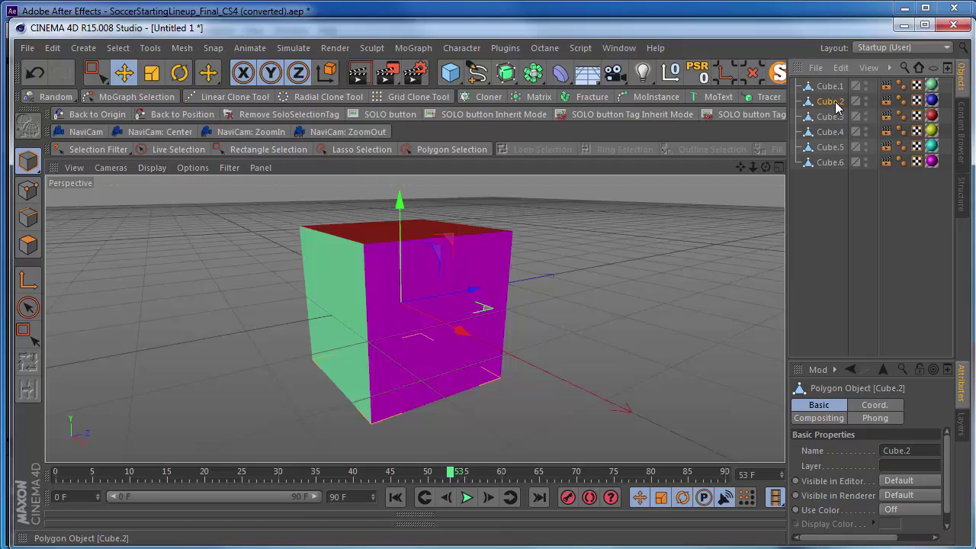
left_click(830, 148)
left_click_drag(506, 338, 358, 328, "alt")
left_click(55, 473)
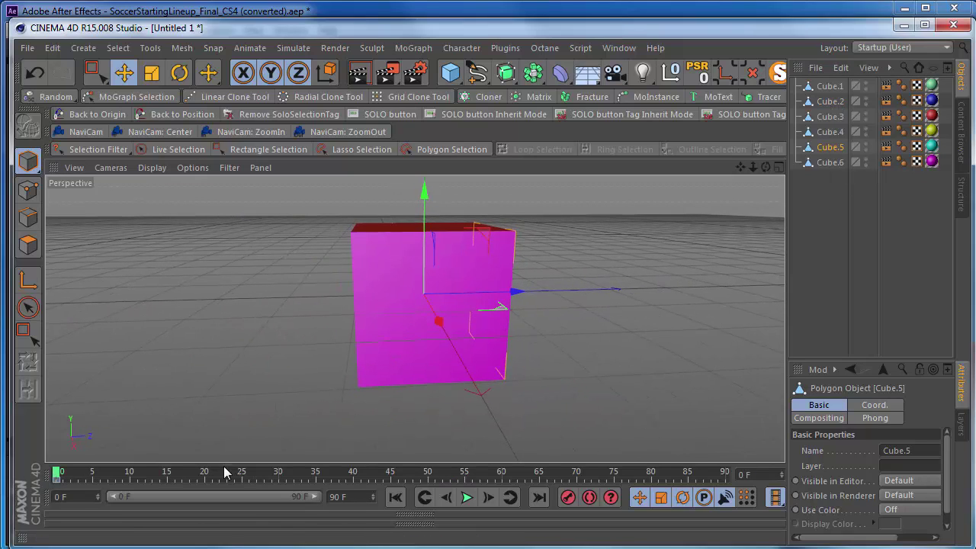
left_click(353, 472)
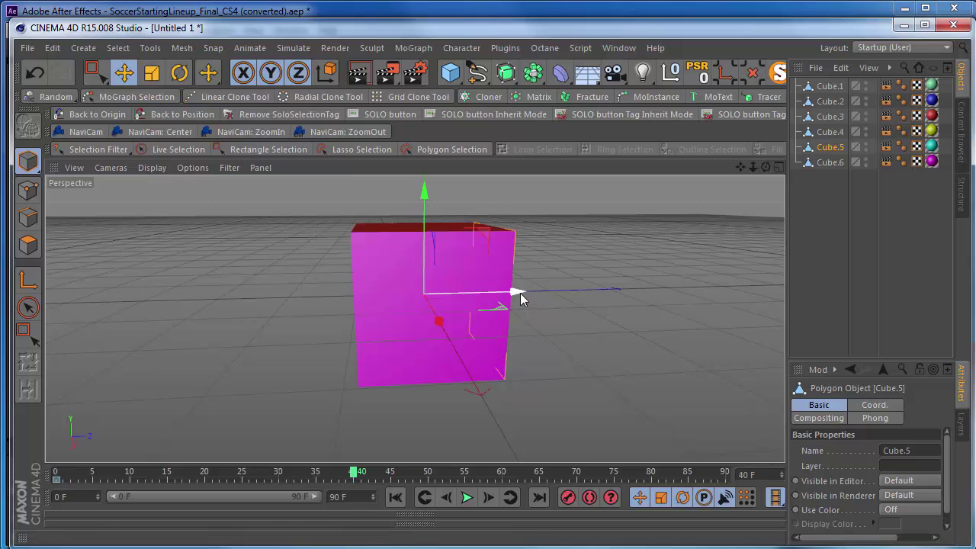
left_click_drag(516, 292, 638, 282)
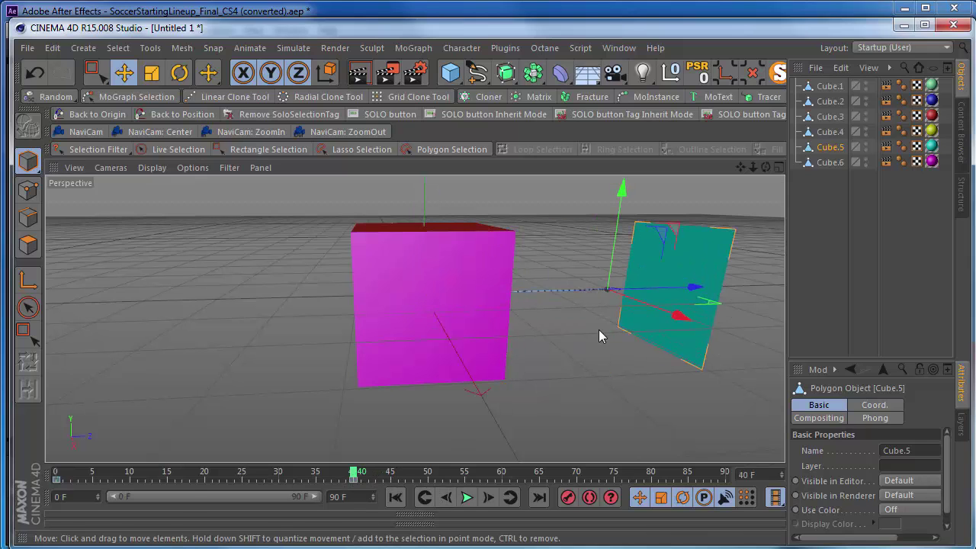
- Scrub the animation to frame 18 and examine the opened cube from several angles
mouse_move(599, 331)
left_mouse_down("alt")
mouse_move(631, 331)
mouse_move(579, 332)
left_mouse_up("alt")
left_click_drag(355, 477, 137, 479)
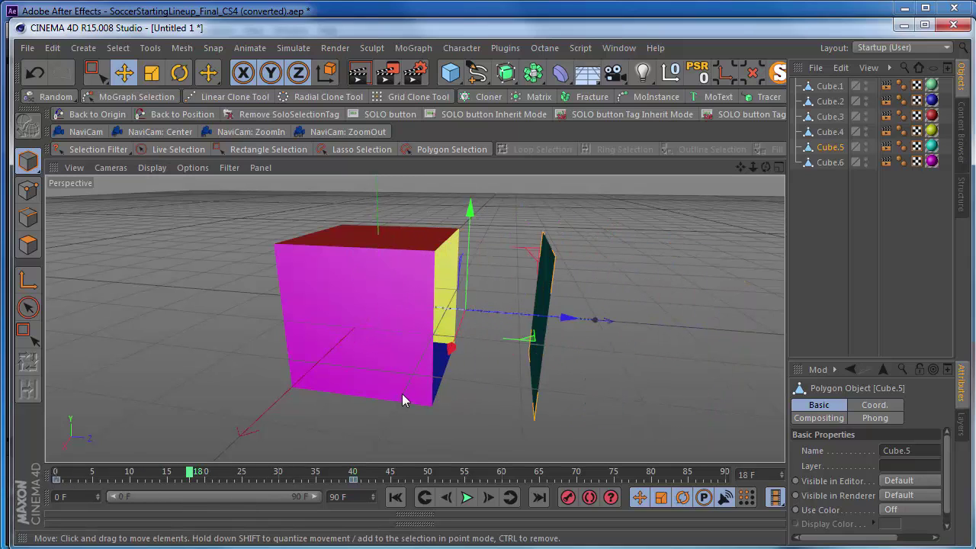
left_click(189, 476)
left_click_drag(399, 397, 354, 353, "alt")
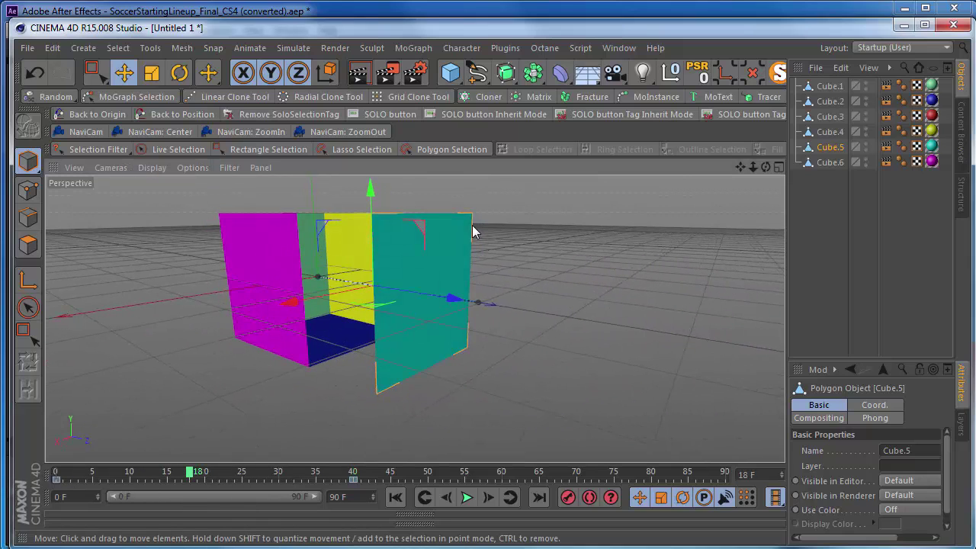
left_click_drag(257, 184, 311, 210, "alt")
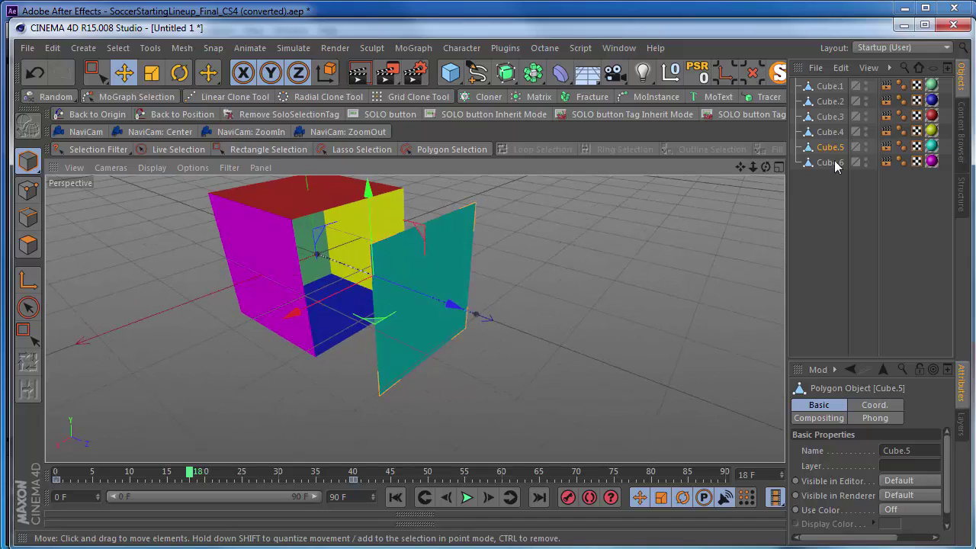
- Examine the Object Buffer settings in the compositing tags of the cube face objects
left_click(886, 86)
left_click(887, 101)
left_click(887, 115)
left_click(887, 146)
left_click(887, 161)
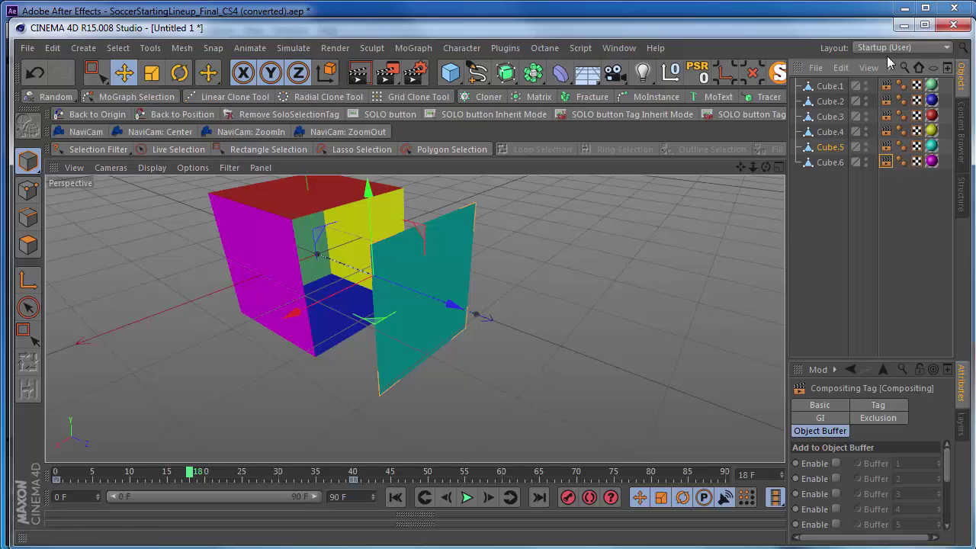
left_click(887, 86)
left_click(836, 463)
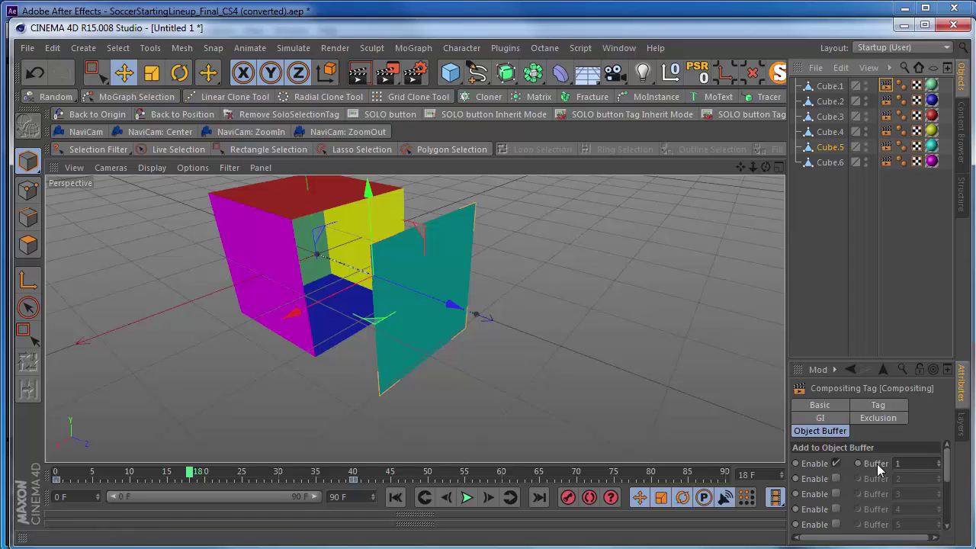
left_click(886, 100)
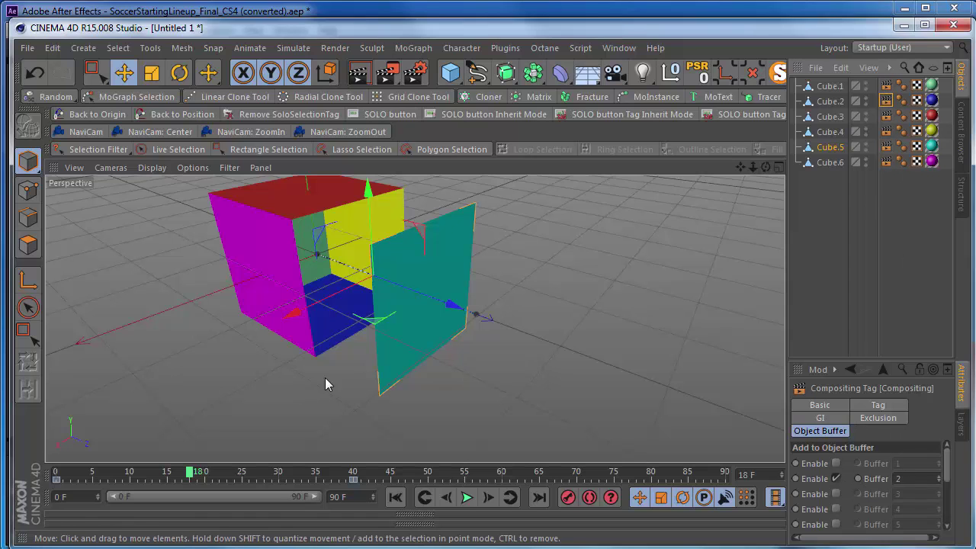
- Delete all six face objects, Cube.1 through Cube.6, from the scene
left_click_drag(323, 374, 406, 296, "alt")
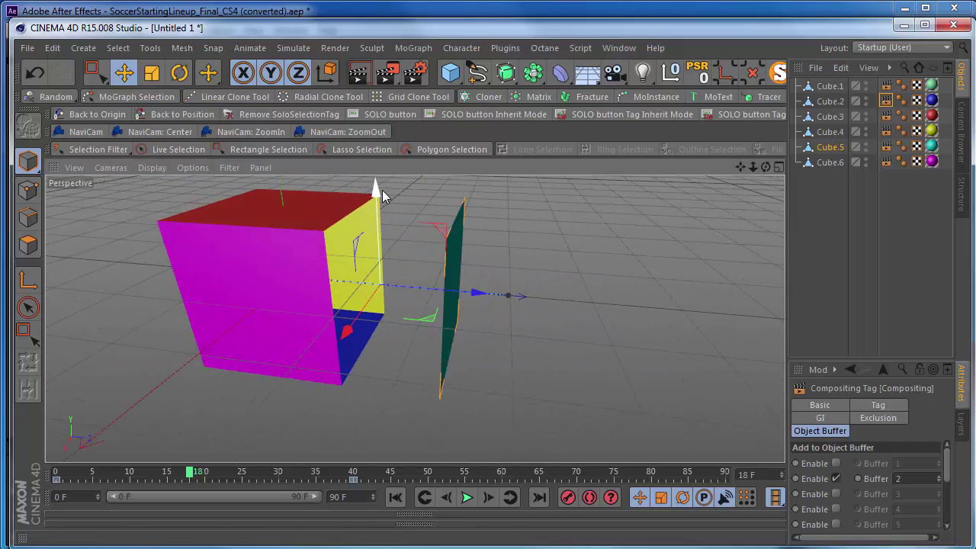
left_click_drag(514, 296, 455, 255, "alt")
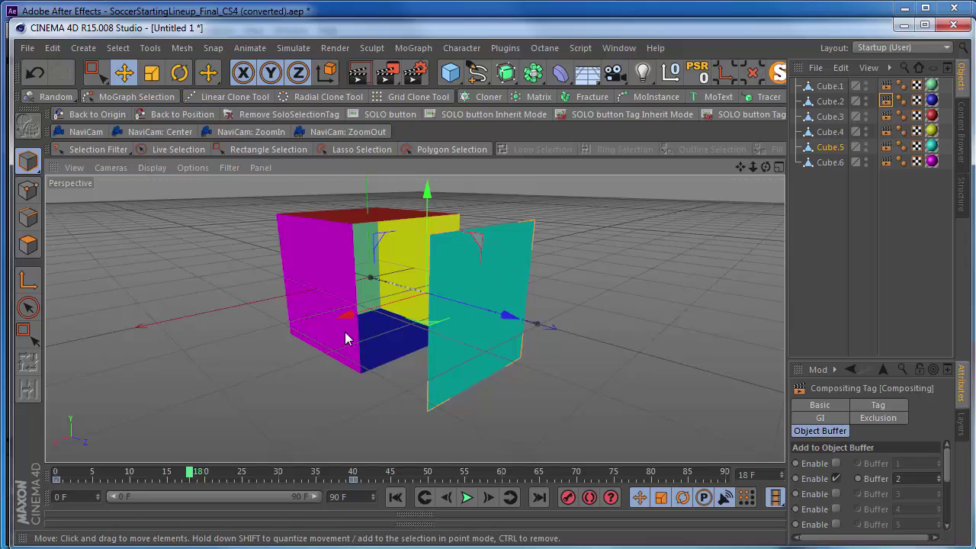
left_click_drag(344, 337, 390, 241, "alt")
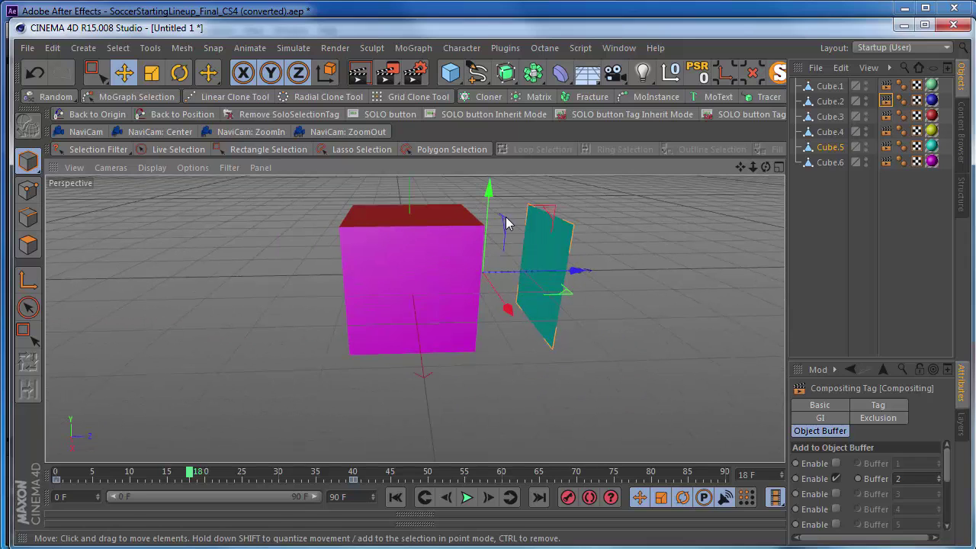
left_click_drag(403, 383, 588, 311, "alt")
left_click(829, 240)
left_click(831, 86)
left_click(831, 162, "shift")
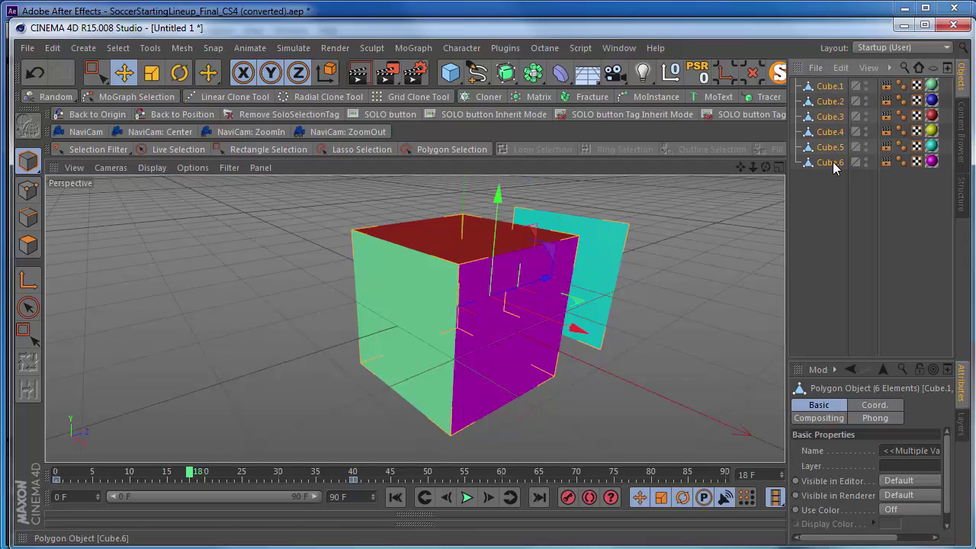
key("Delete")
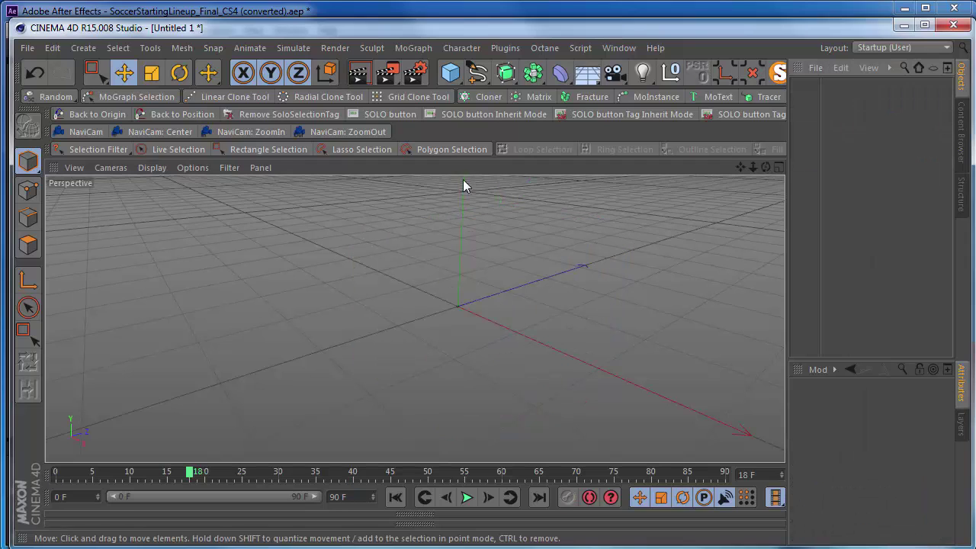
- Add a cube primitive and make it editable as a polygon object
left_click(451, 73)
left_click(568, 94)
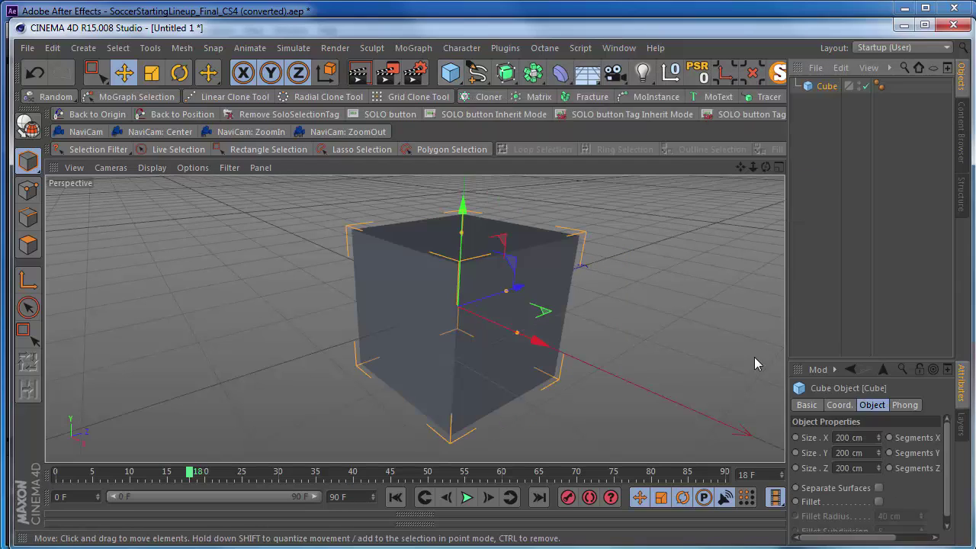
left_click_drag(696, 397, 374, 322, "alt")
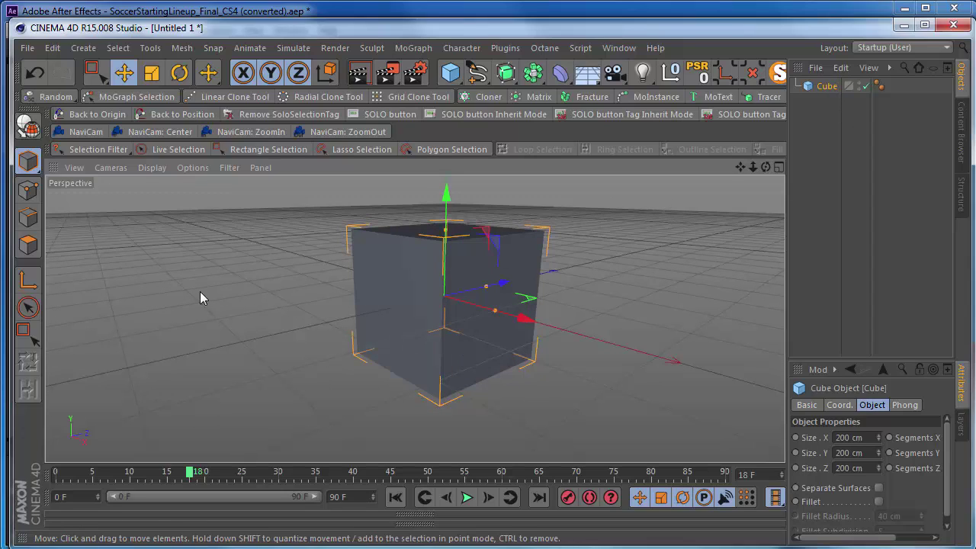
left_click(27, 128)
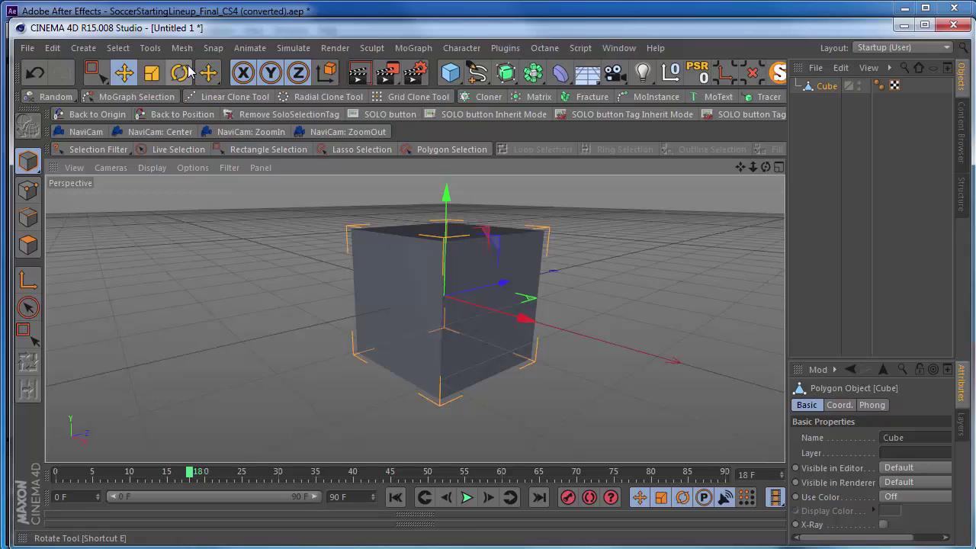
- Select all polygons of the cube in polygon mode using Rectangle Selection with Only Select Visible Elements off
left_click(29, 244)
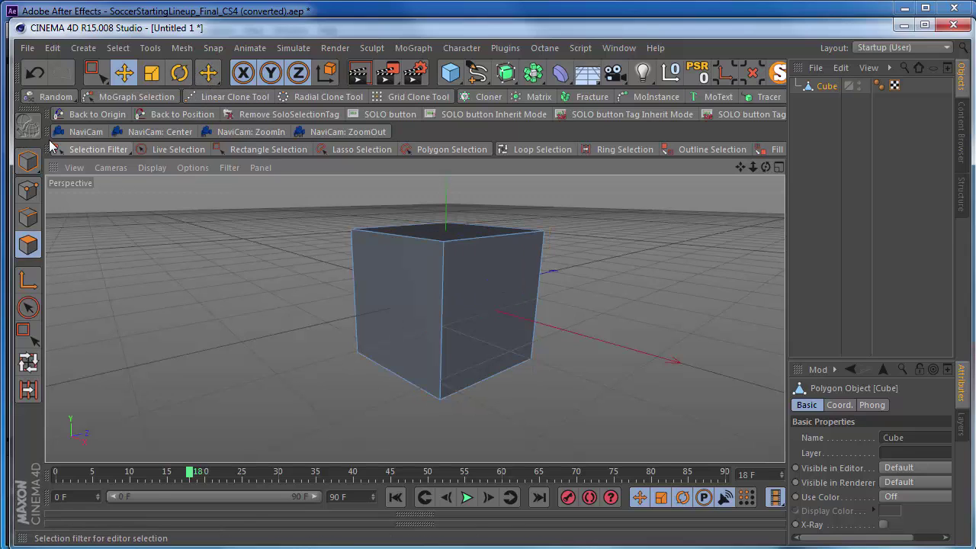
left_click_drag(93, 72, 191, 128)
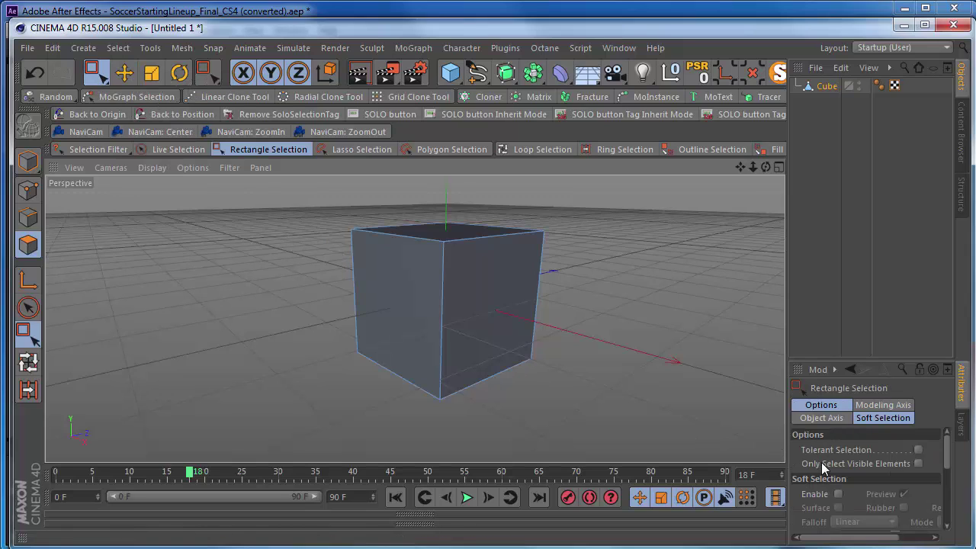
left_click(919, 464)
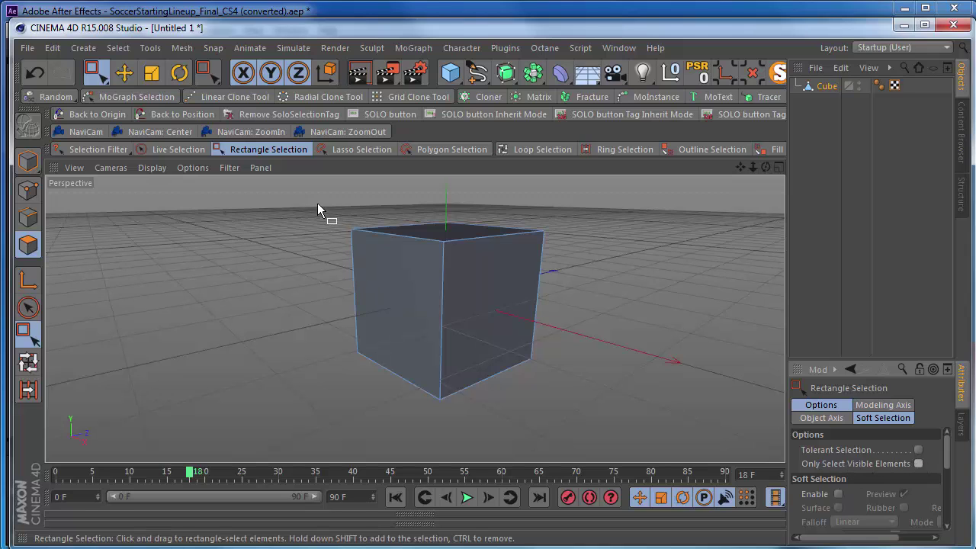
left_click_drag(314, 197, 695, 457)
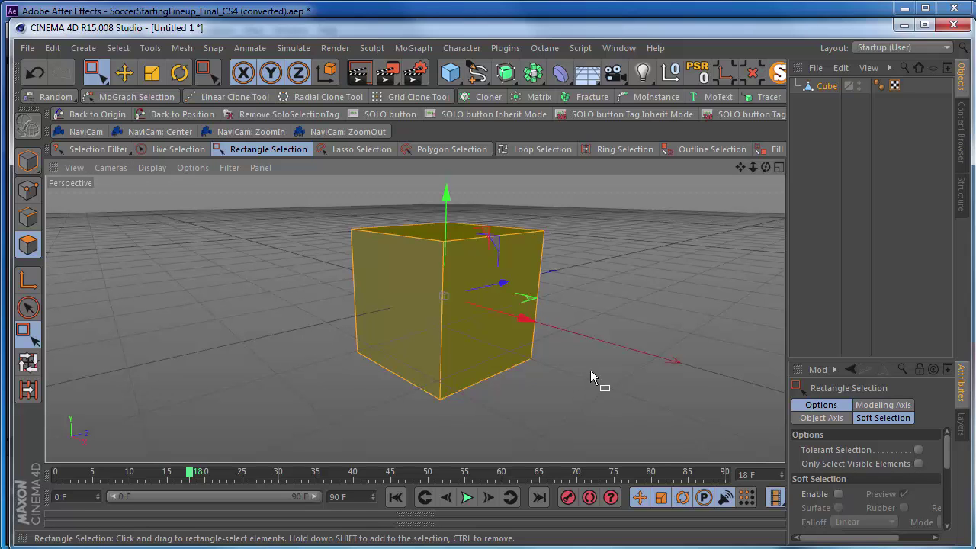
- Disconnect the selected polygons so that every cube face is separate from its neighbours
left_click_drag(588, 370, 196, 178, "alt")
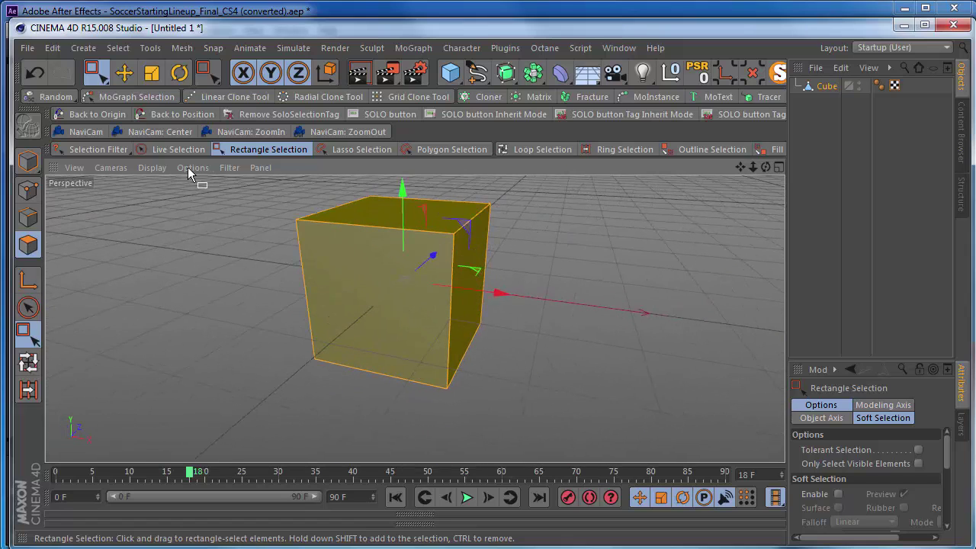
left_click(181, 48)
mouse_move(189, 89)
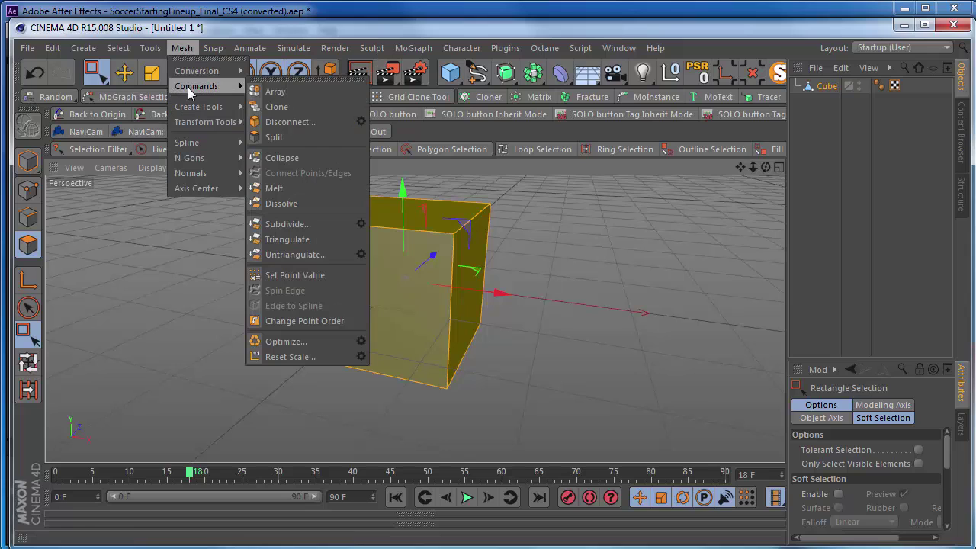
left_click(361, 121)
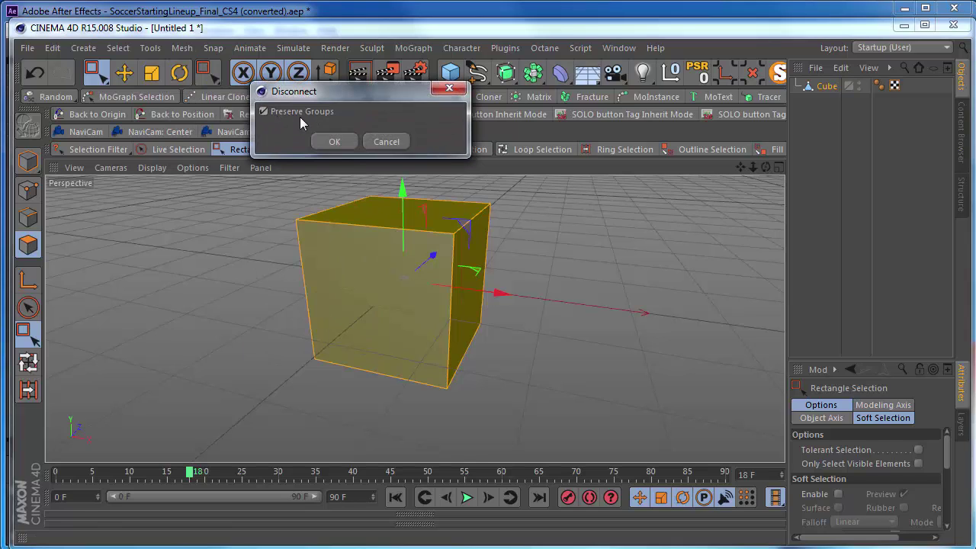
left_click(342, 144)
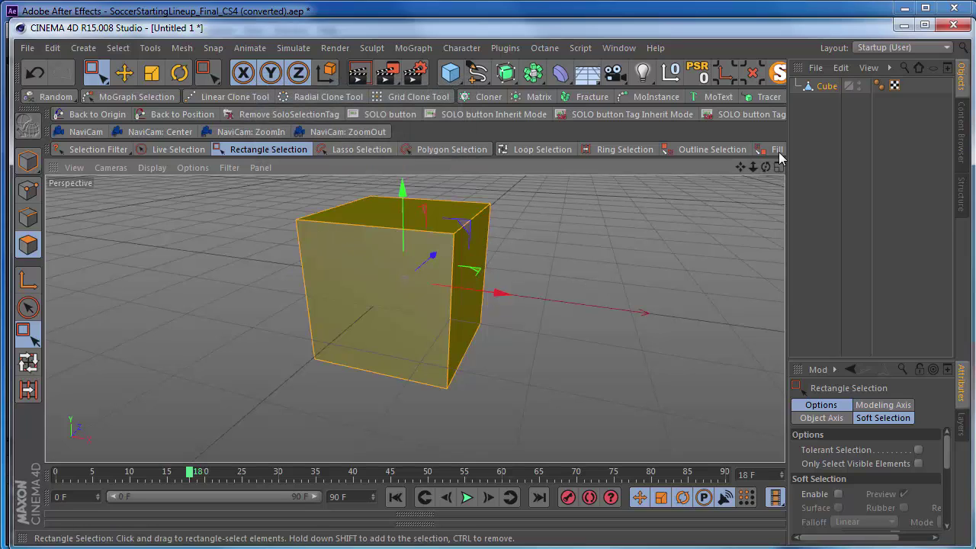
- Convert the cube's polygon groups to separate objects and expand the Cube hierarchy
left_click(183, 49)
mouse_move(199, 70)
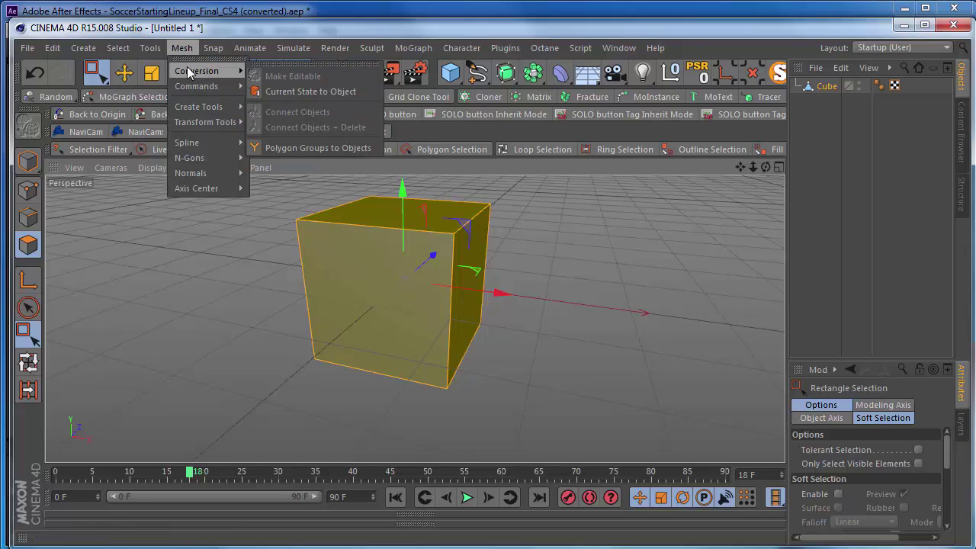
left_click(337, 149)
left_click(796, 87)
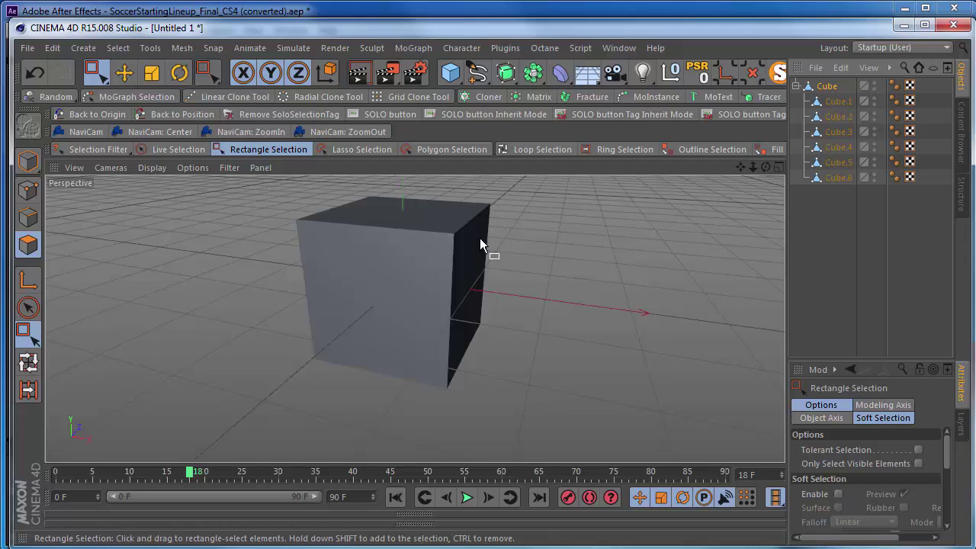
left_click(184, 47)
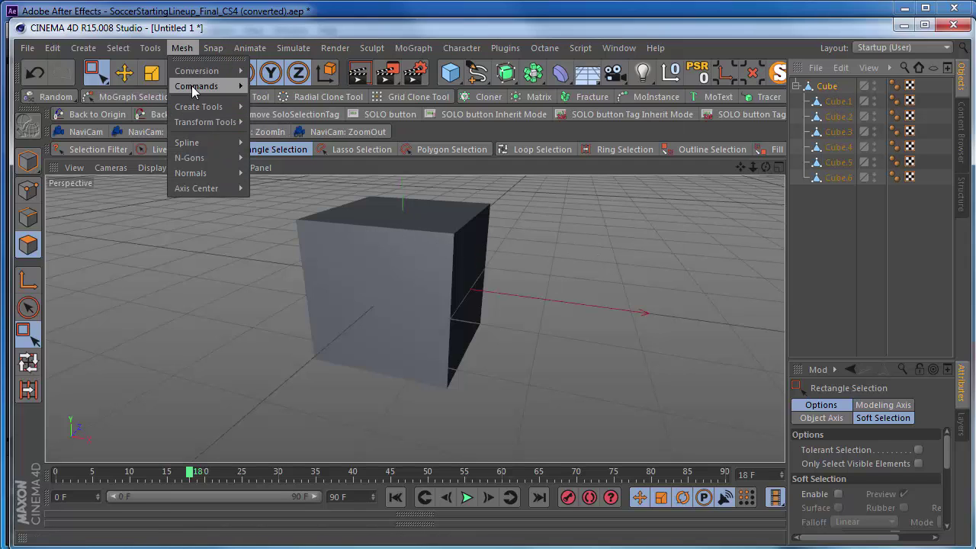
mouse_move(193, 87)
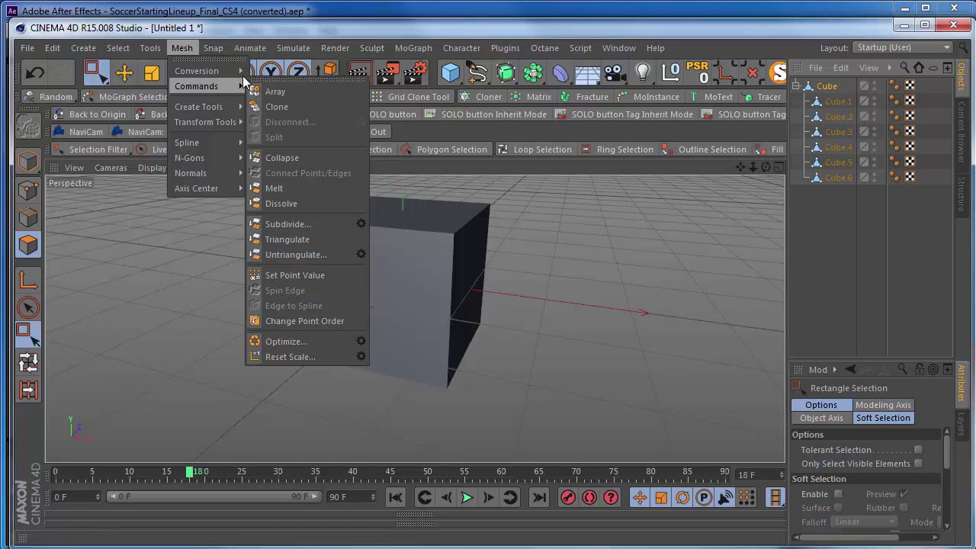
mouse_move(200, 70)
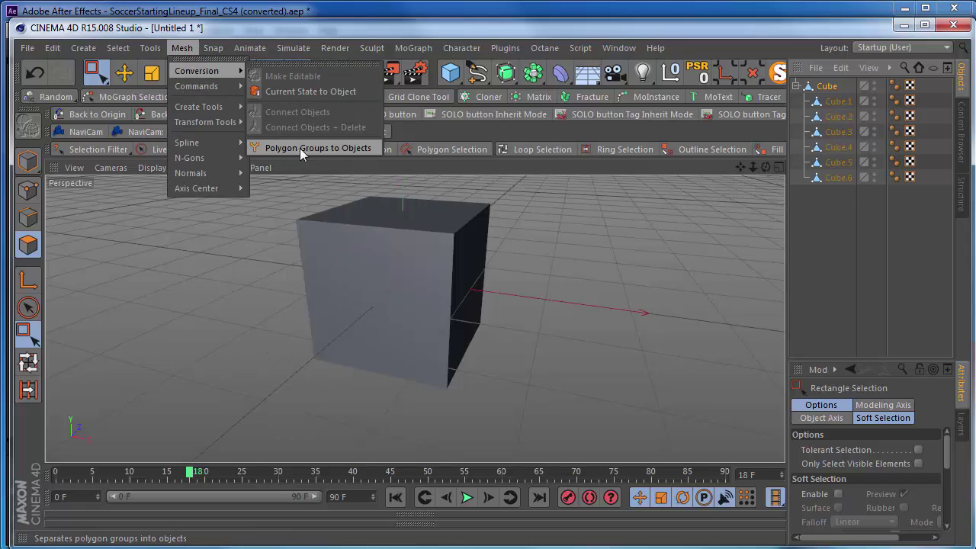
left_click(611, 283)
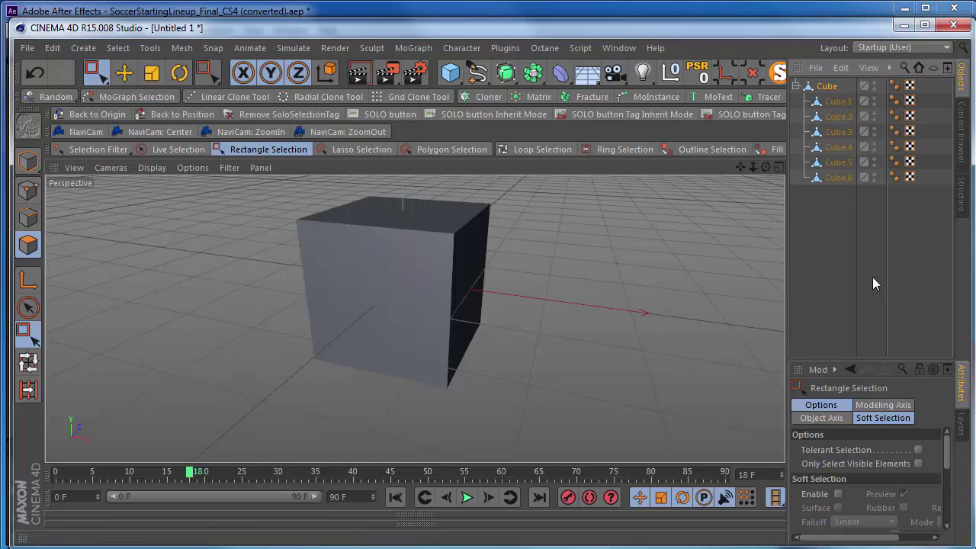
- Move Cube.1 through Cube.6 out of the Cube parent and delete the leftover Cube object
left_click(833, 104)
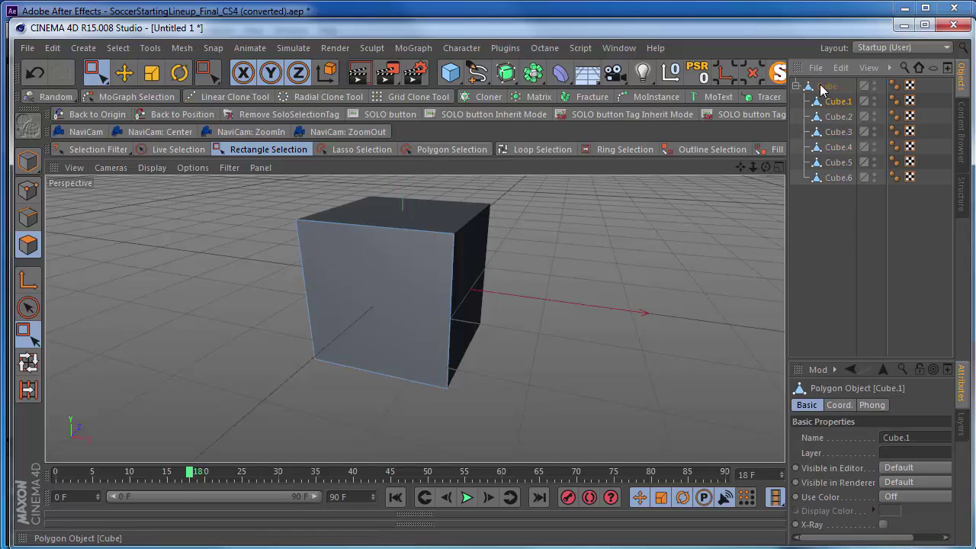
left_click(836, 178, "shift")
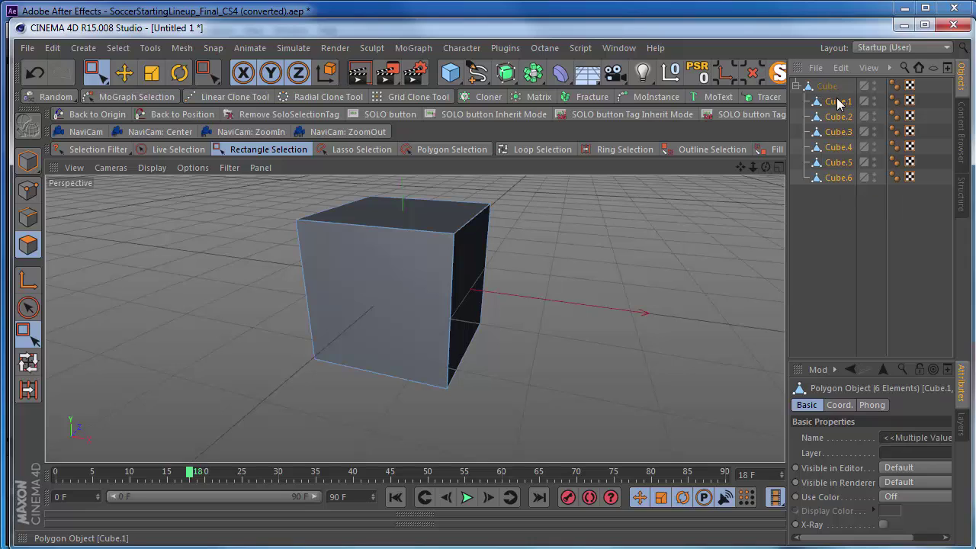
left_click_drag(844, 107, 842, 233)
left_click(824, 87)
key("Delete")
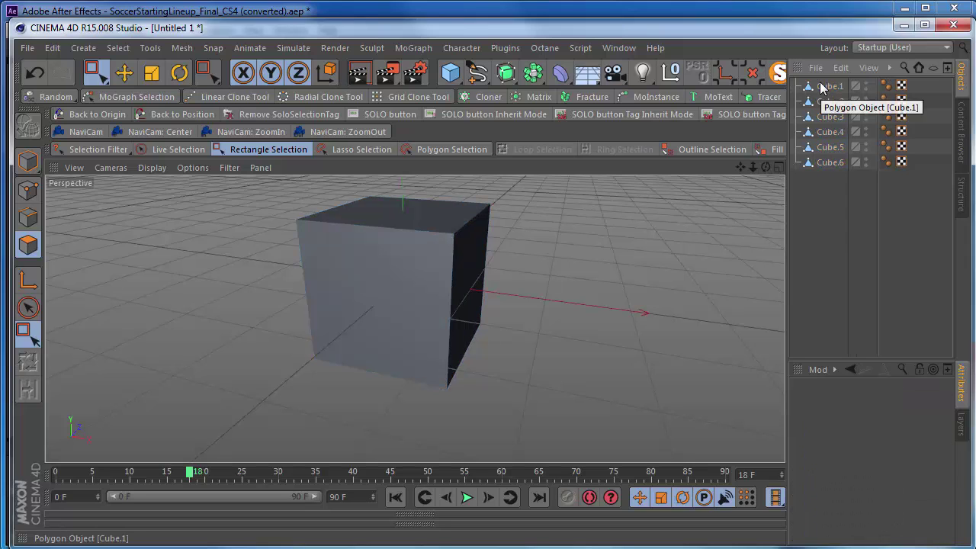
- Select the Cube.6 face object and switch from Polygon mode to Model mode
left_click_drag(847, 81, 840, 170)
left_click_drag(580, 263, 610, 289, "alt")
left_click(830, 164)
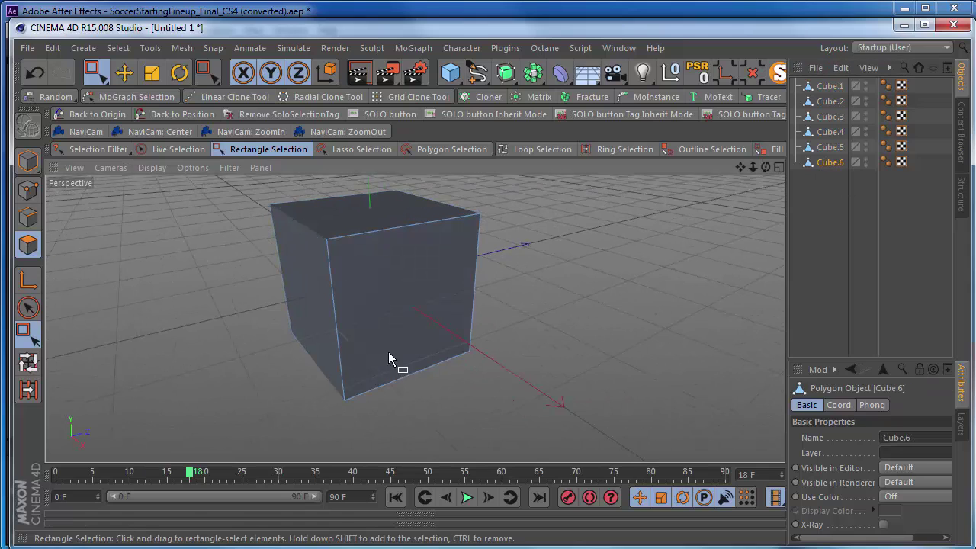
left_click_drag(442, 359, 473, 350, "alt")
left_click(28, 161)
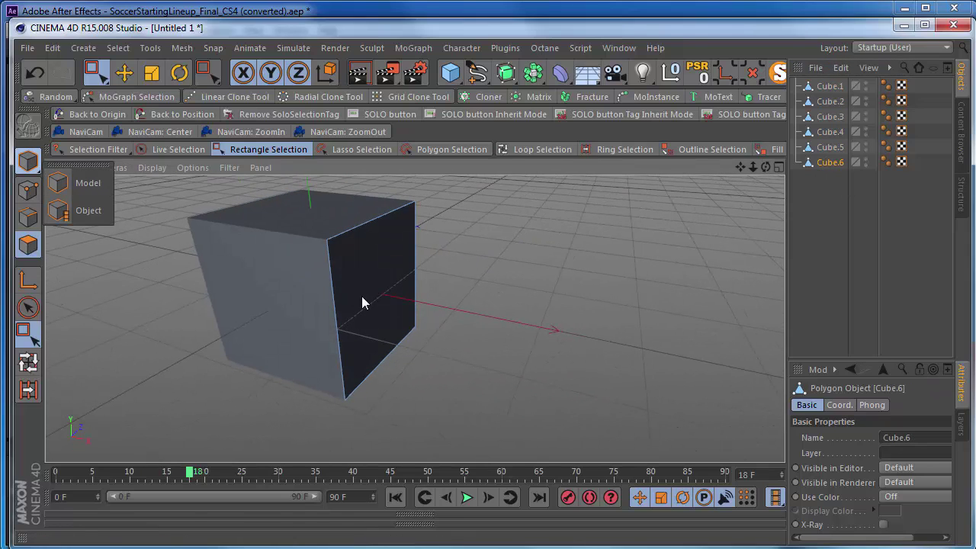
left_click(29, 244)
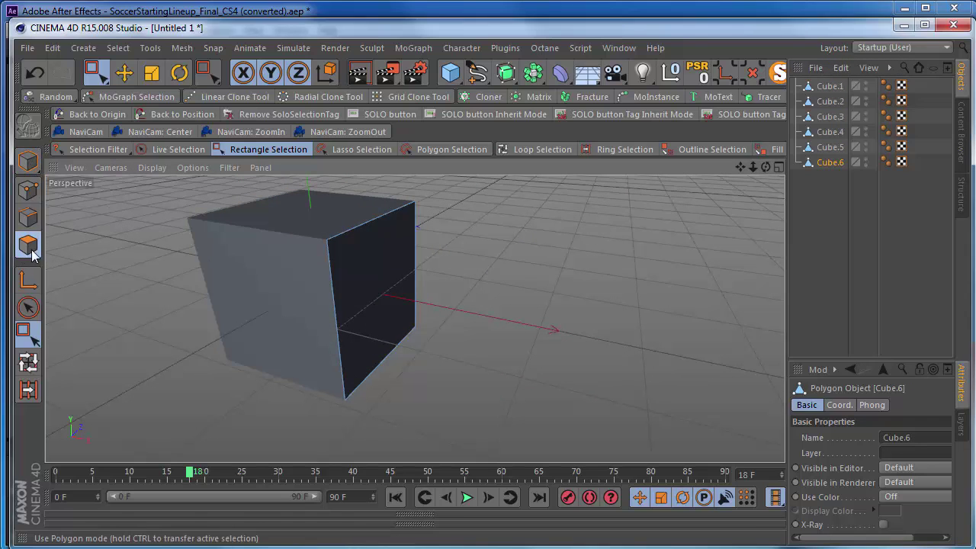
left_click(28, 161)
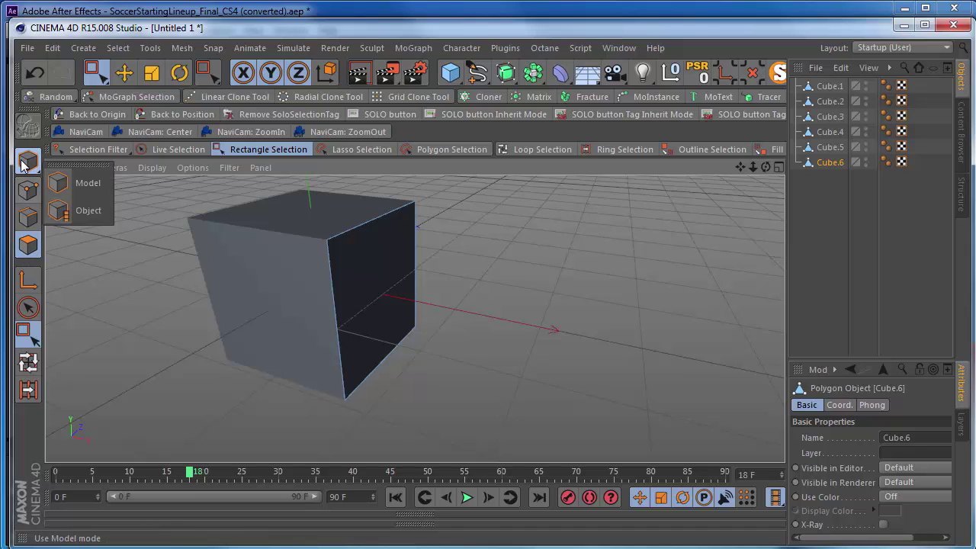
left_click(68, 184)
- Try moving Cube.6 outward along its X axis, undo the move, and inspect its axis position
left_click_drag(411, 299, 603, 321)
key("ctrl+z")
left_click_drag(503, 252, 488, 290, "alt")
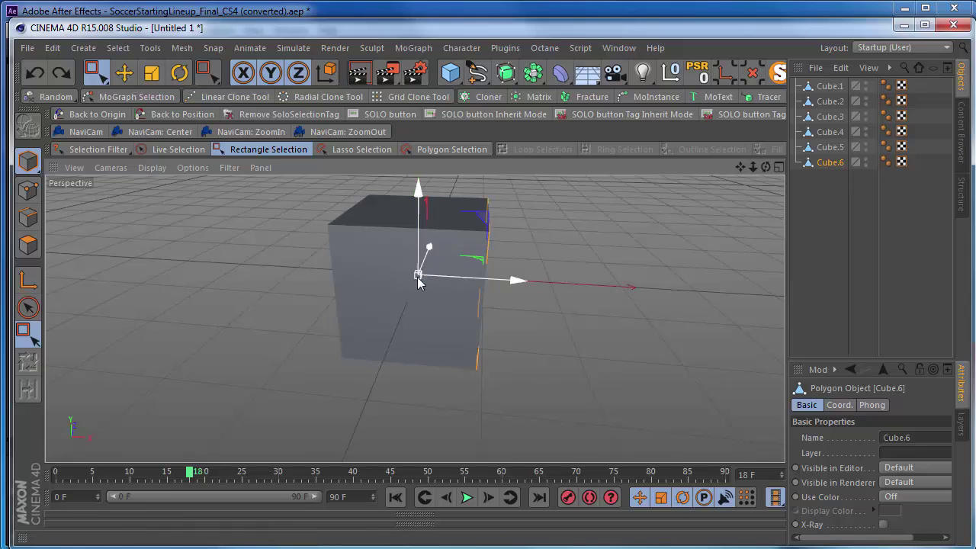
left_click_drag(554, 313, 469, 317, "alt")
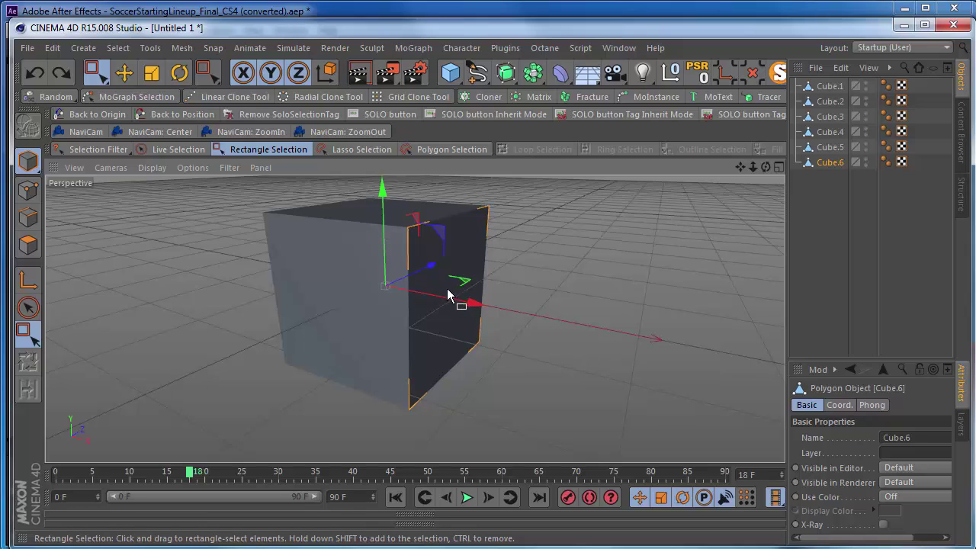
left_click_drag(431, 324, 534, 319, "alt")
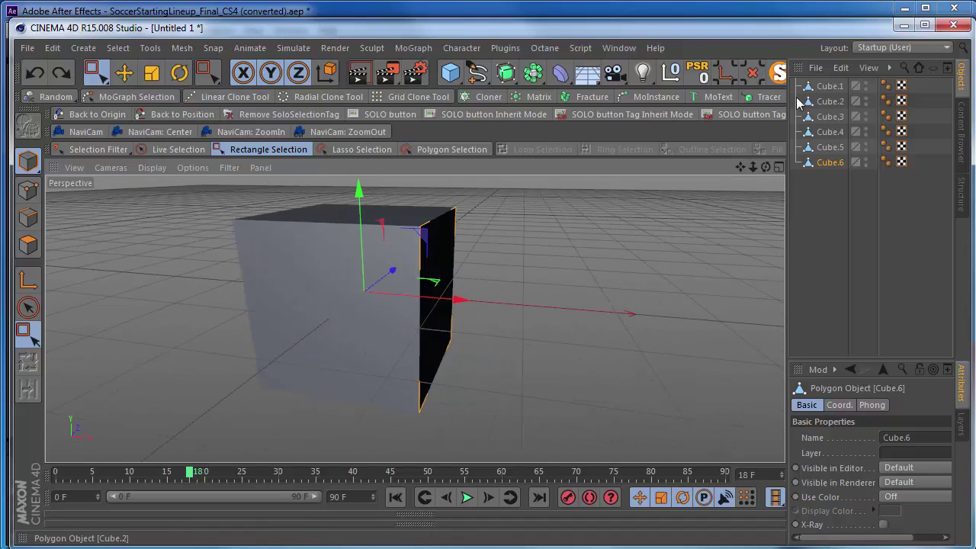
- Center the axes of all six face objects with Center Axis to, check Cube.6 and Cube.5, and close the detached palette
key("ctrl+a")
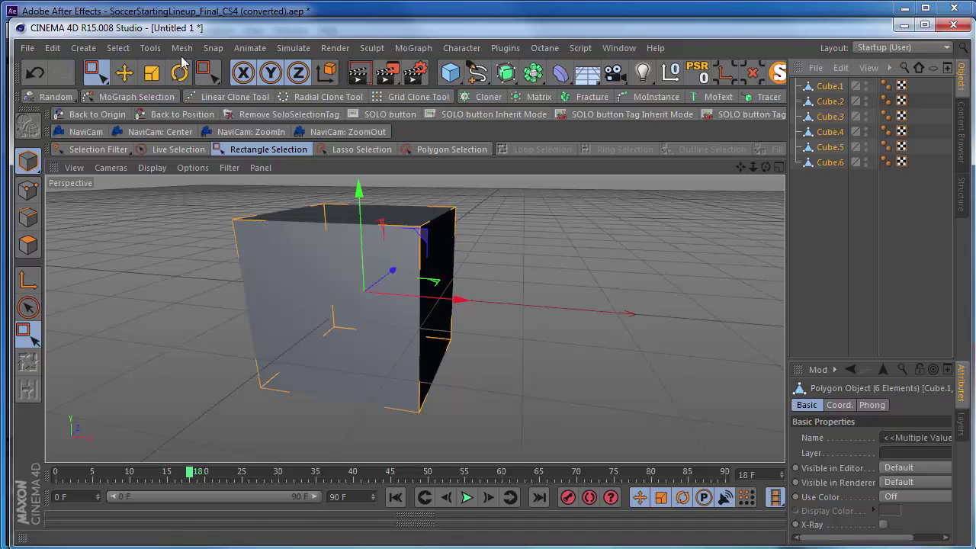
left_click(182, 47)
mouse_move(199, 194)
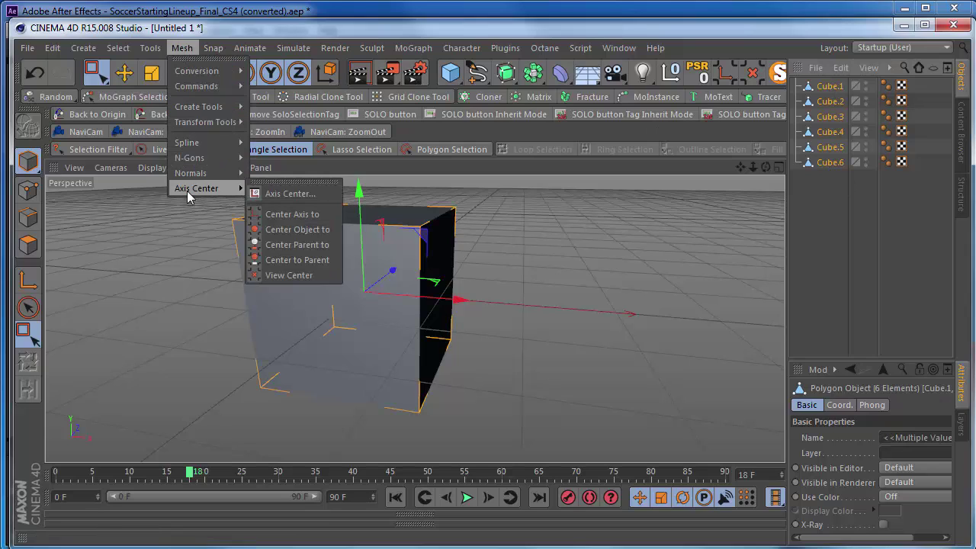
left_click(294, 182)
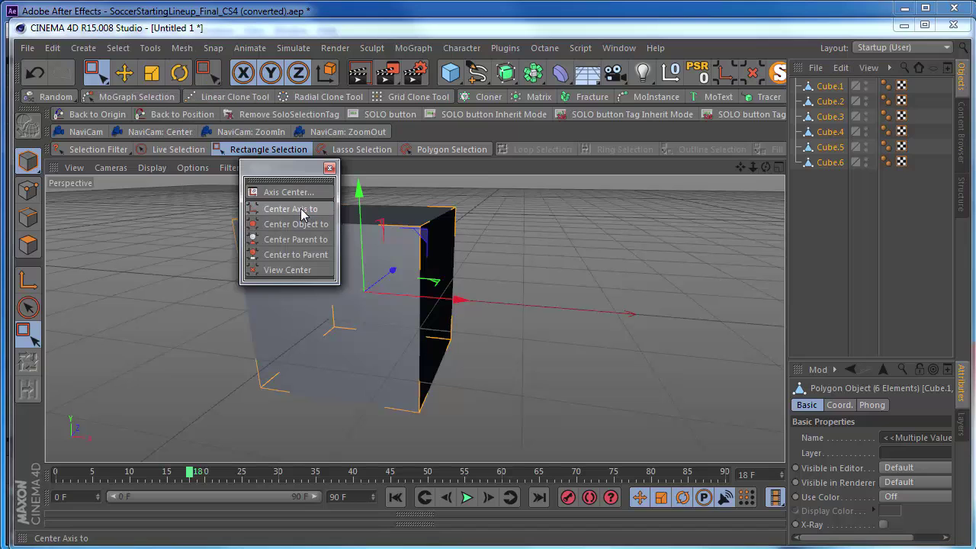
left_click(304, 214)
left_click(608, 279)
left_click(829, 163)
left_click(830, 147)
left_click_drag(549, 305, 514, 298, "alt")
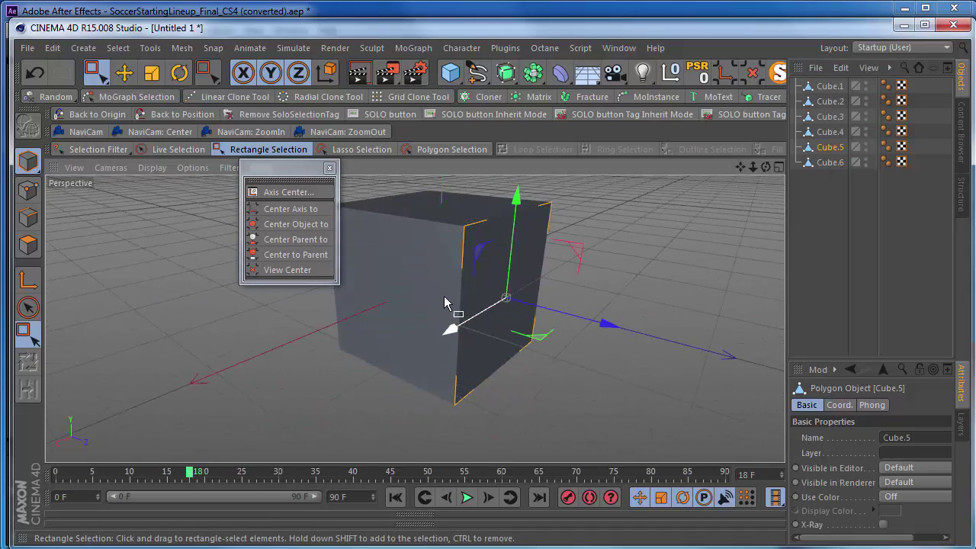
left_click_drag(439, 303, 473, 320, "alt")
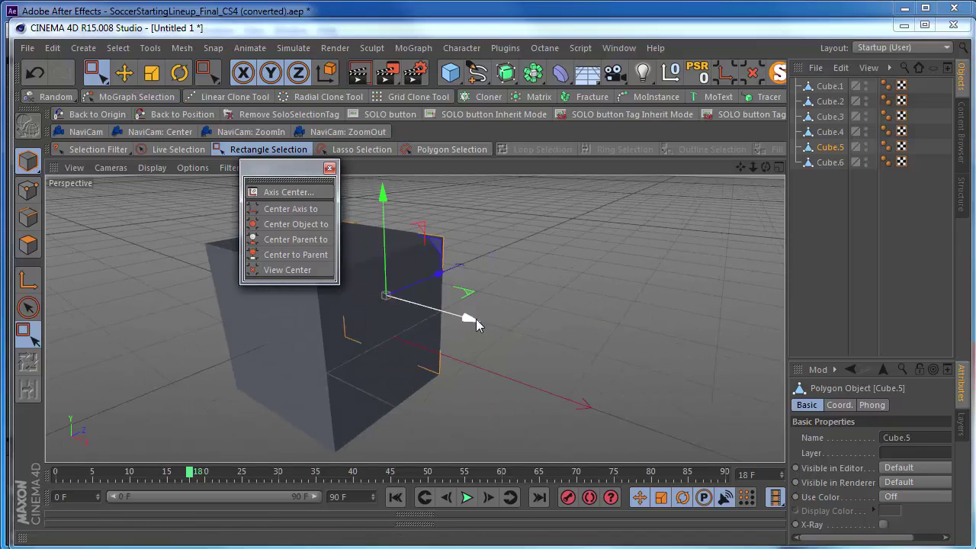
left_click(330, 168)
- Animate Cube.6 moving outward along its X axis with keyframes at frames 0 and 34
left_click_drag(397, 252, 343, 381, "alt")
left_click(58, 473)
left_click(830, 162)
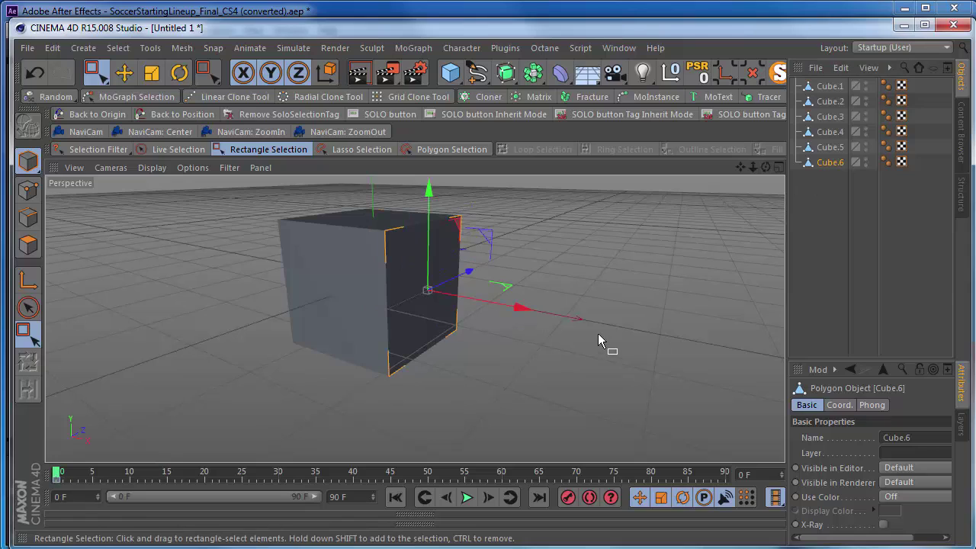
left_click(309, 473)
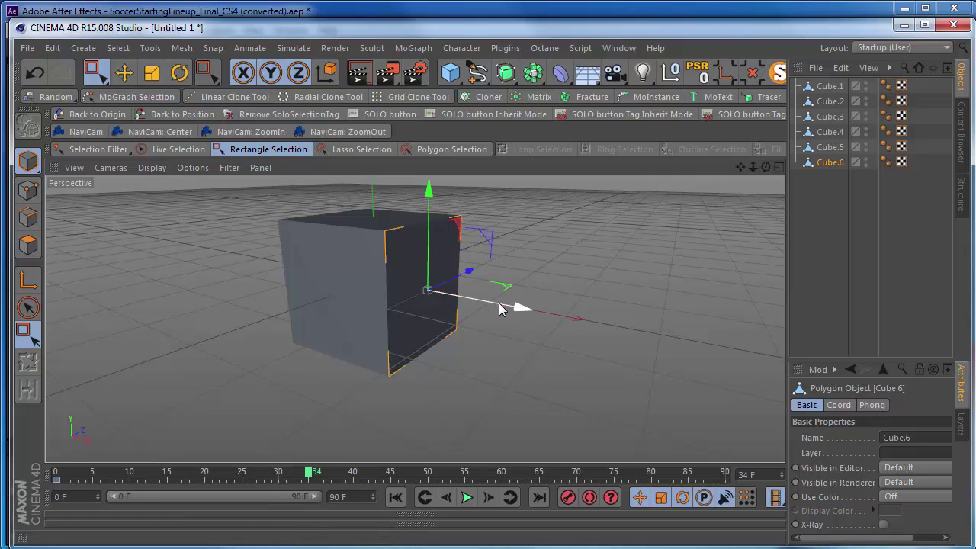
left_click_drag(499, 308, 702, 343)
left_click_drag(524, 345, 729, 169, "alt")
- Animate Cube.5 moving outward along its Z axis with keyframes at frames 6 and 46, and return to frame 0
left_click(427, 334)
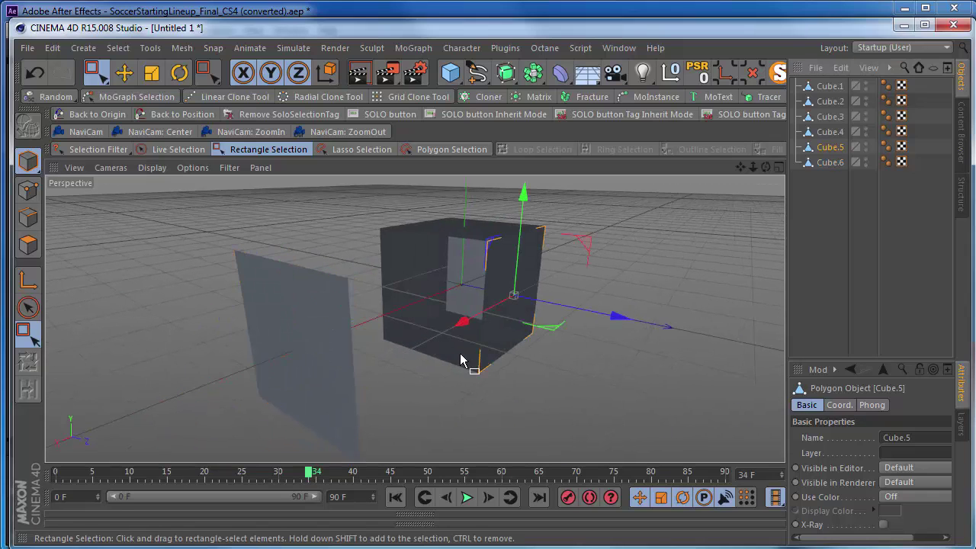
left_click(55, 473)
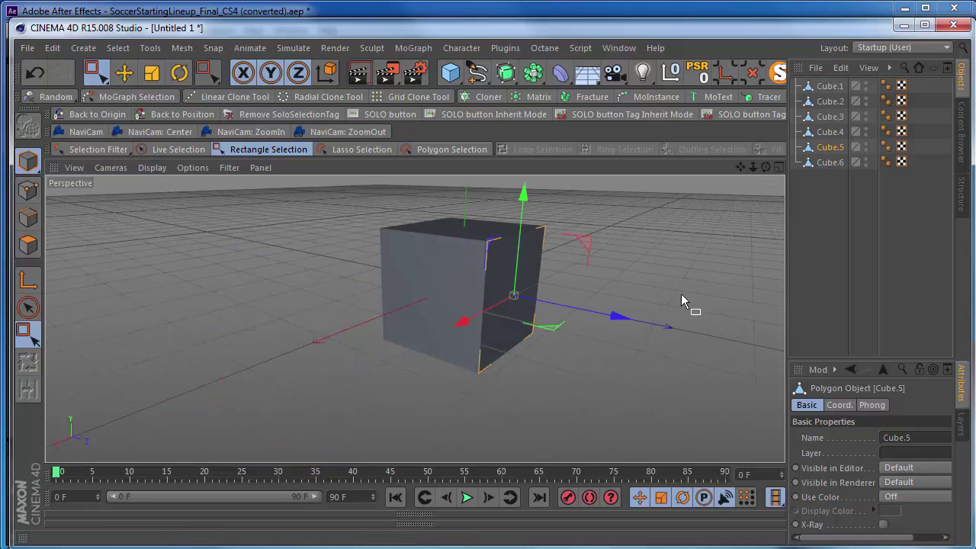
left_click(99, 473)
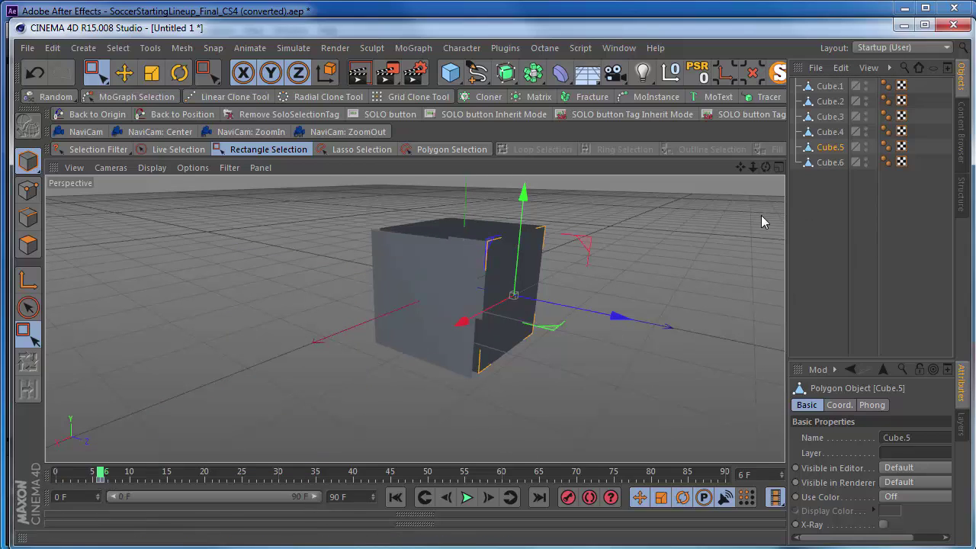
left_click(398, 472)
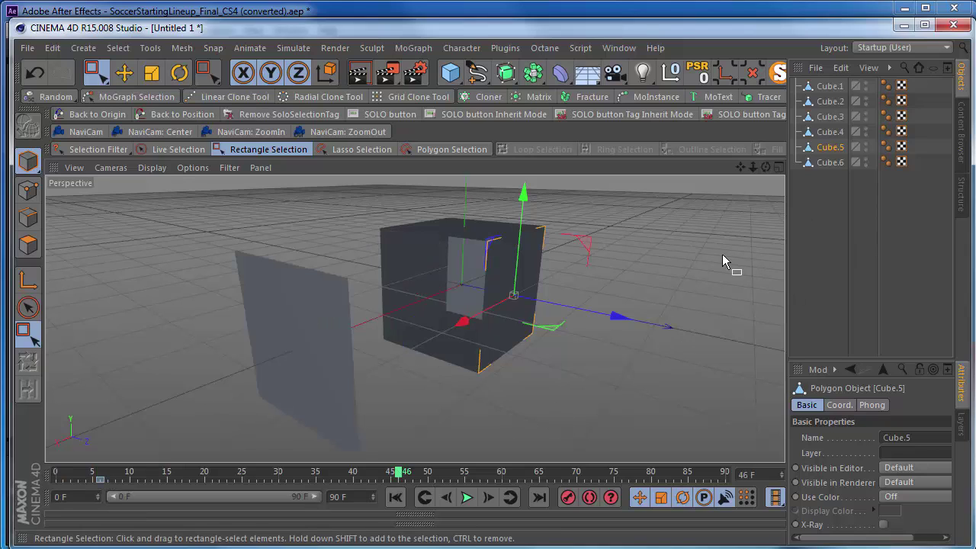
left_click_drag(616, 318, 770, 339)
mouse_move(530, 366)
left_mouse_down("alt")
mouse_move(552, 356)
mouse_move(412, 480)
mouse_move(56, 477)
left_mouse_up("alt")
left_click_drag(224, 317, 419, 275, "alt")
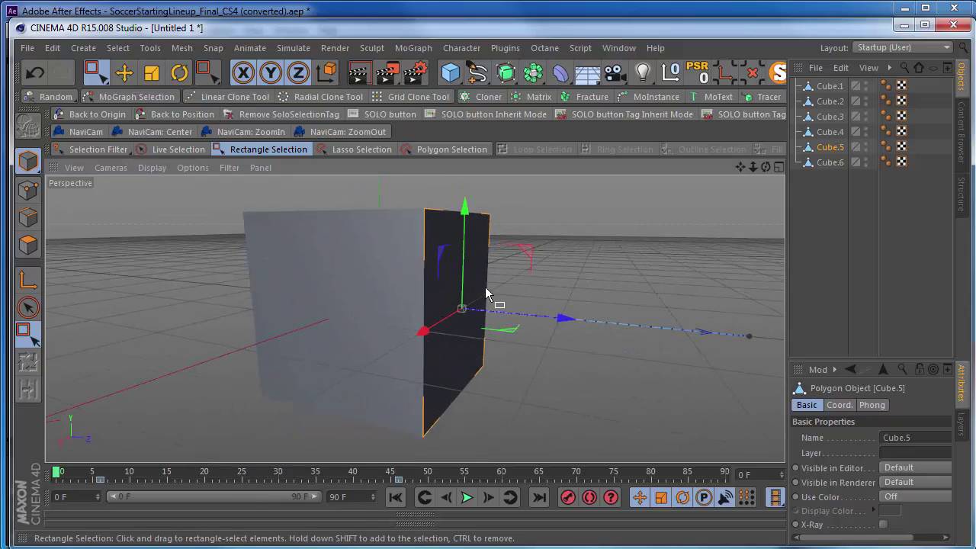
- Select Cube.5 and Cube.6, widen the object list area, and add an External Compositing tag to both objects
left_click(833, 160, "ctrl")
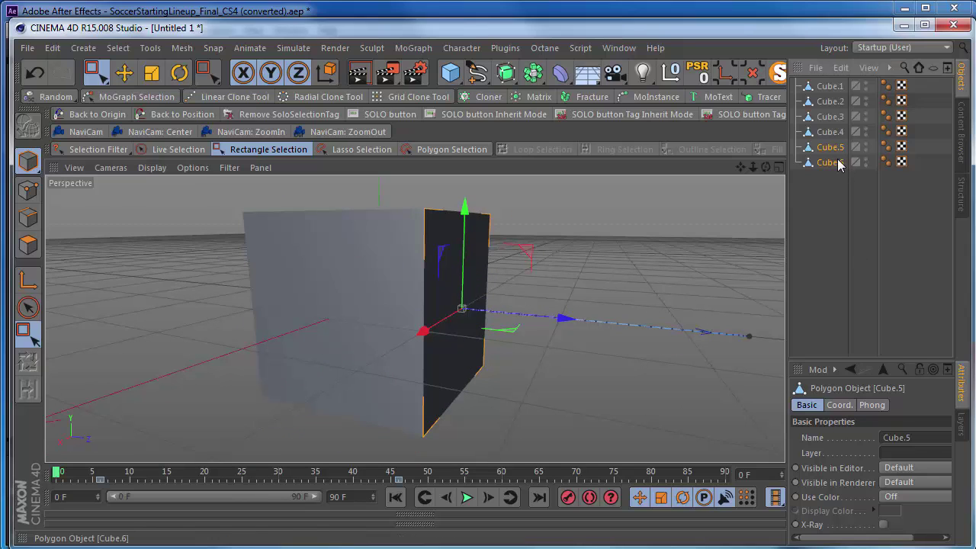
right_click(831, 151)
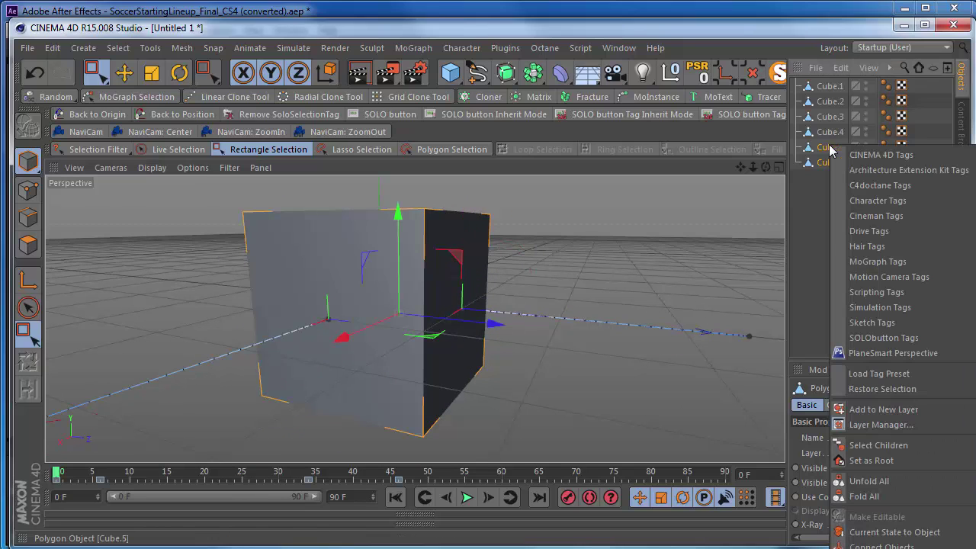
left_click(802, 194)
left_click_drag(649, 200, 652, 199)
right_click(706, 158)
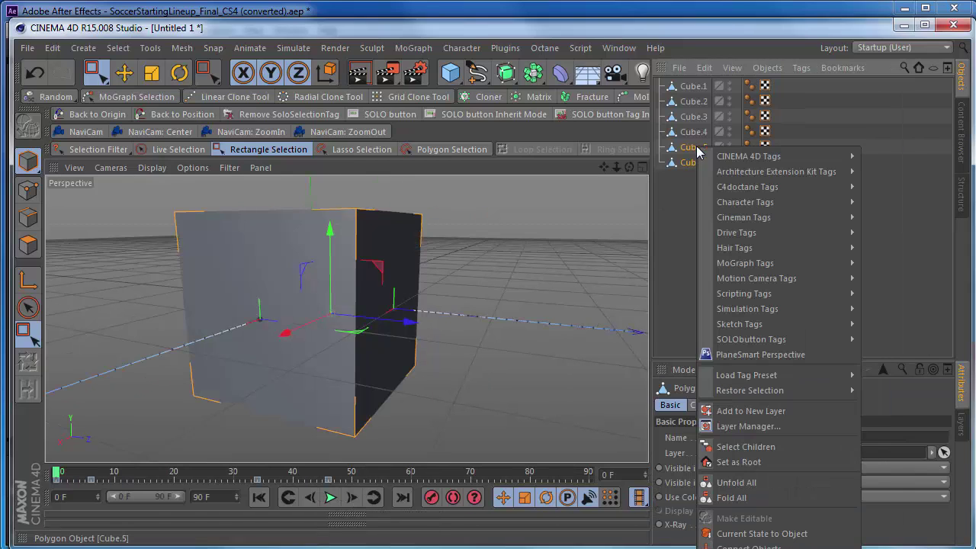
mouse_move(707, 161)
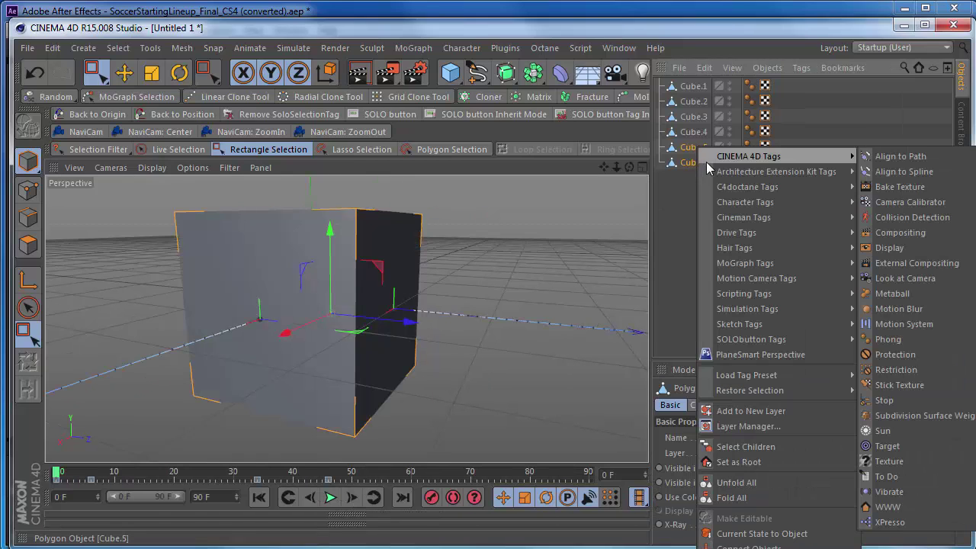
left_click(888, 264)
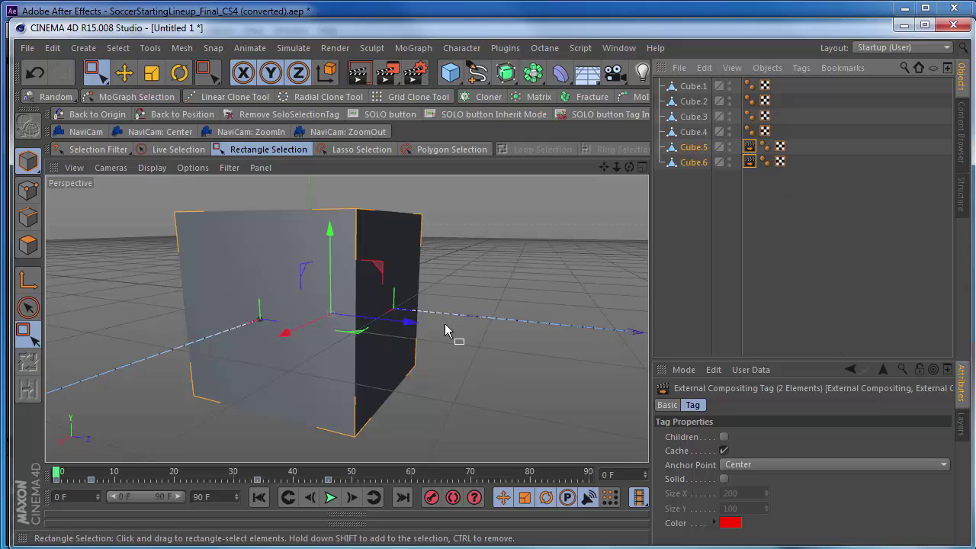
- Add a Compositing tag to both Cube.5 and Cube.6, and deselect the objects
left_click_drag(447, 331, 691, 191, "alt")
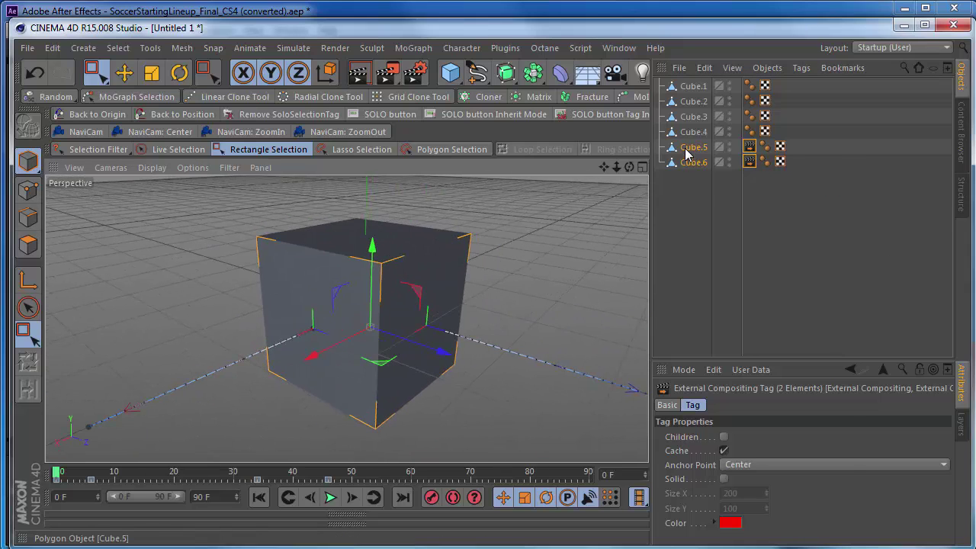
right_click(686, 149)
mouse_move(801, 158)
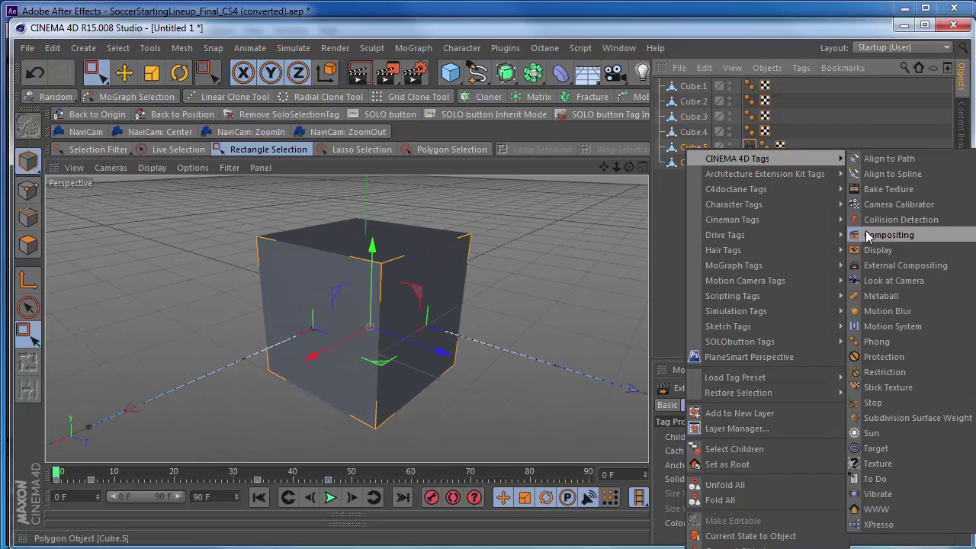
left_click(894, 235)
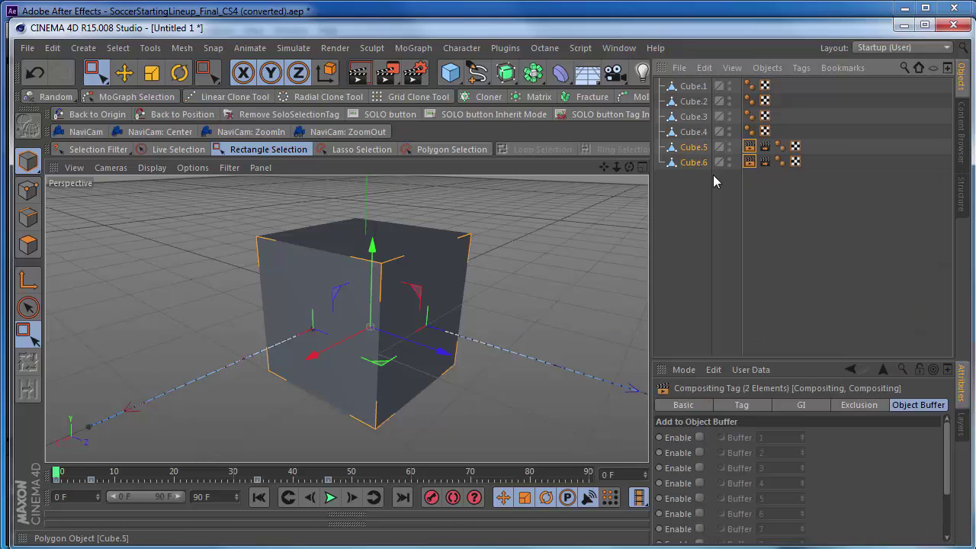
left_click(524, 333)
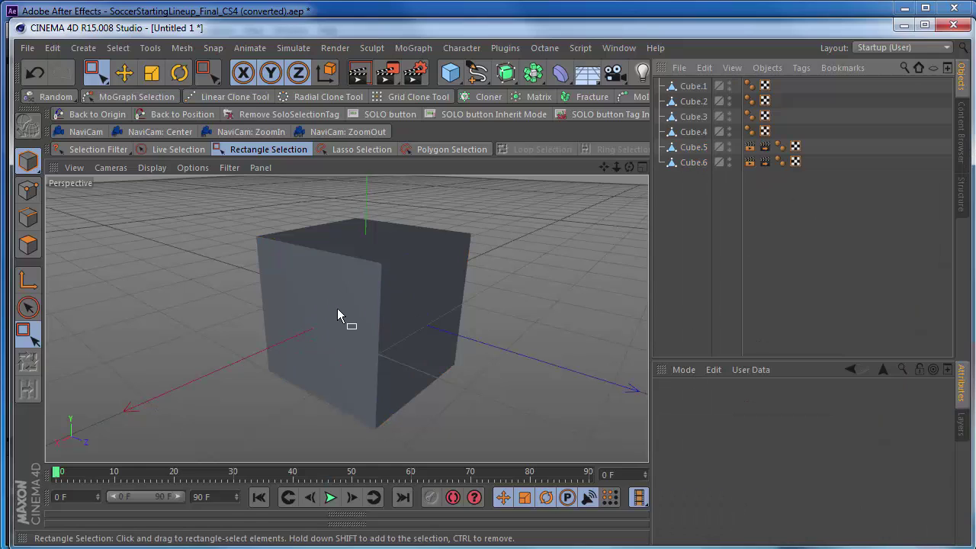
- Enable object buffer 1 in the Compositing tag of Cube.6
left_click(691, 163)
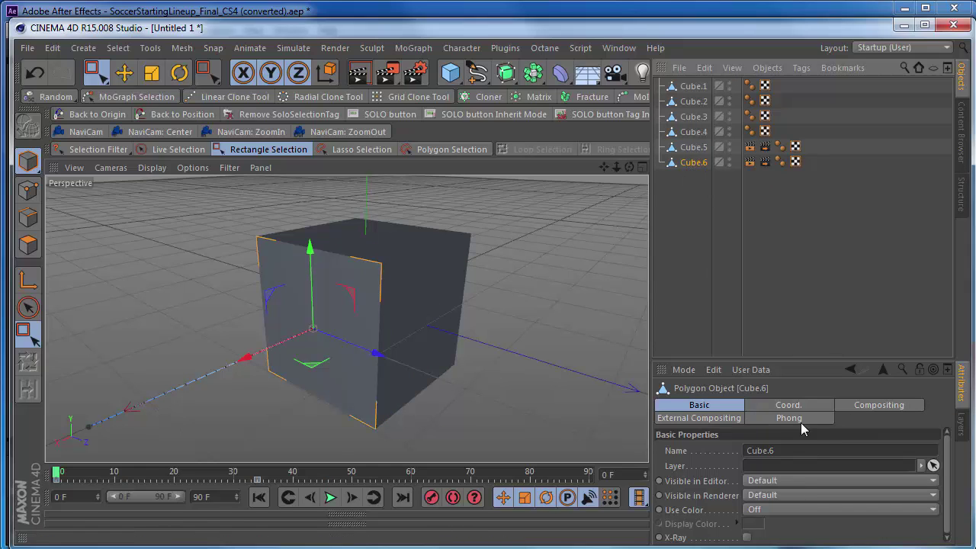
left_click(877, 405)
left_click(750, 162)
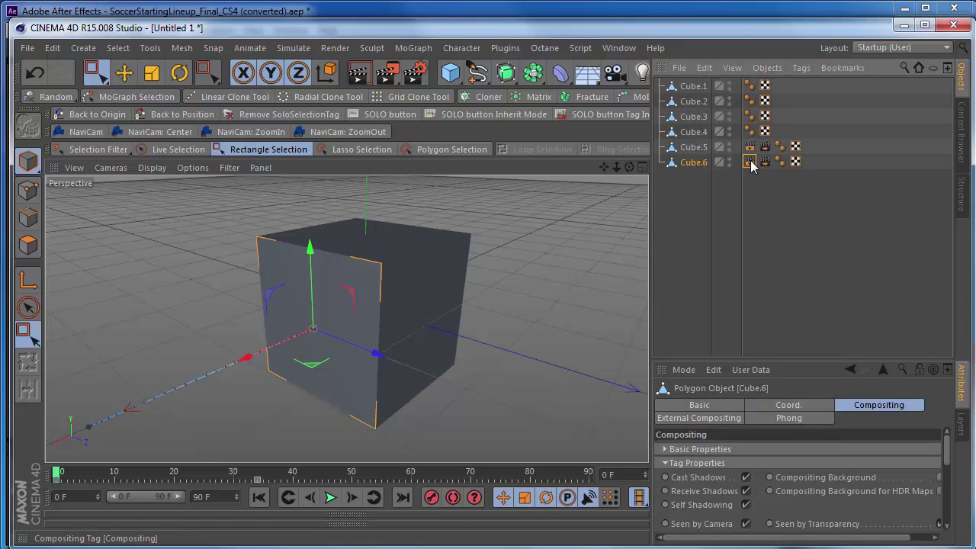
left_click(699, 437)
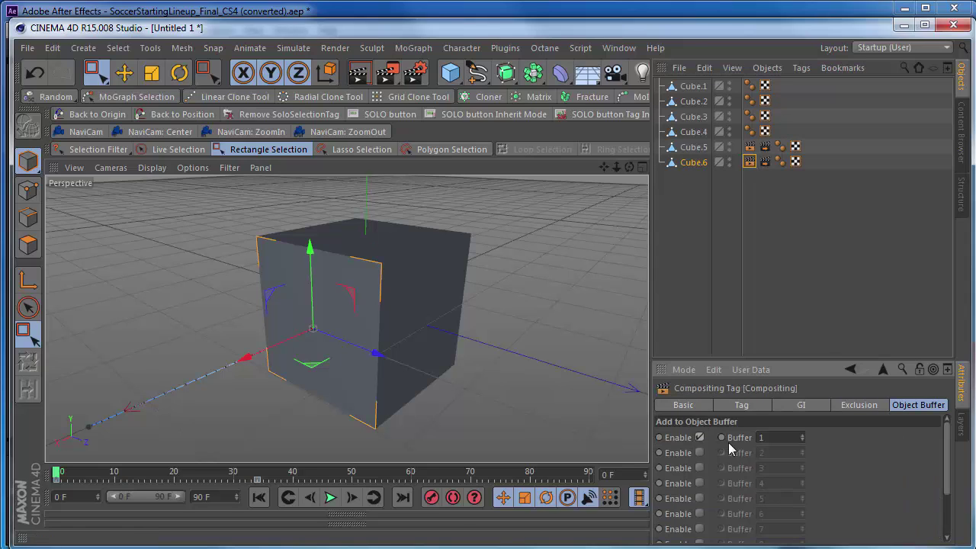
- Enable object buffer 2 in the Compositing tag of Cube.5, and select the Cube.6 face again
left_click(750, 147)
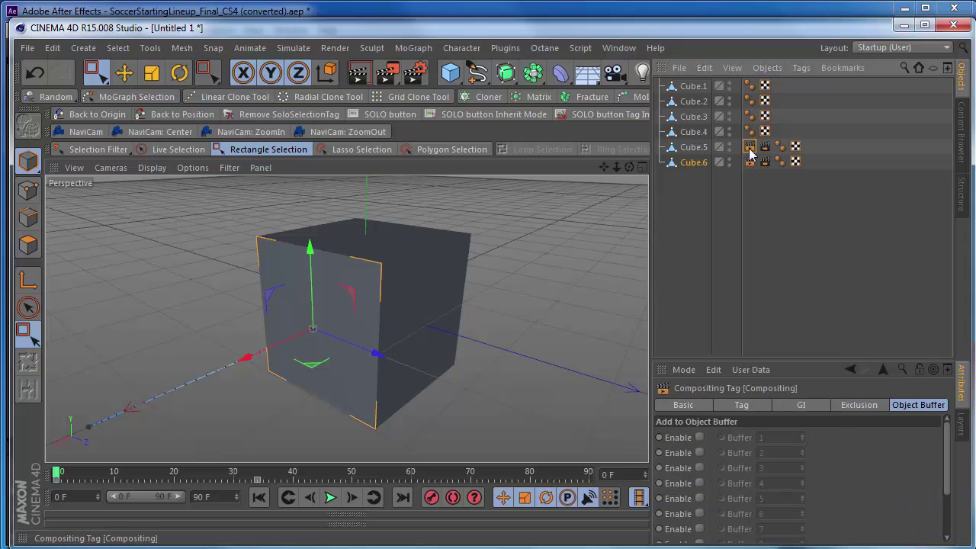
left_click(698, 453)
left_click_drag(257, 260, 453, 322, "alt")
left_click(449, 310)
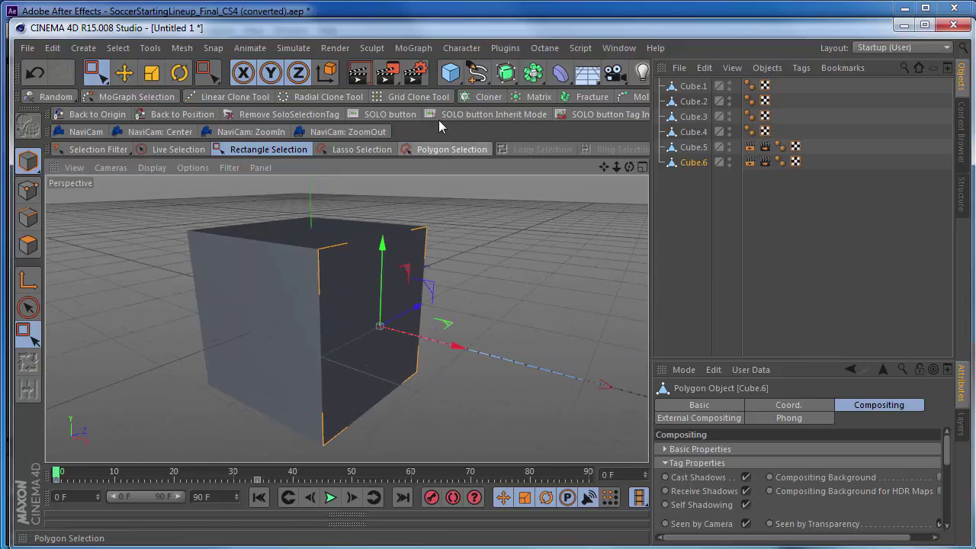
- Open the render settings and add an Object Buffer multi-pass with group ID 1
left_click(415, 73)
left_click_drag(369, 174, 253, 52)
left_click(130, 131)
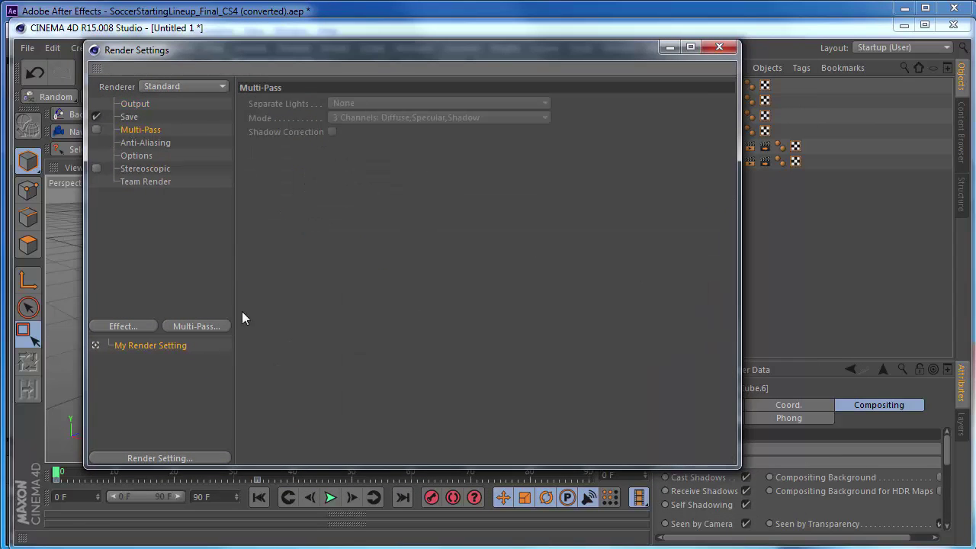
left_click(199, 327)
left_click(268, 432)
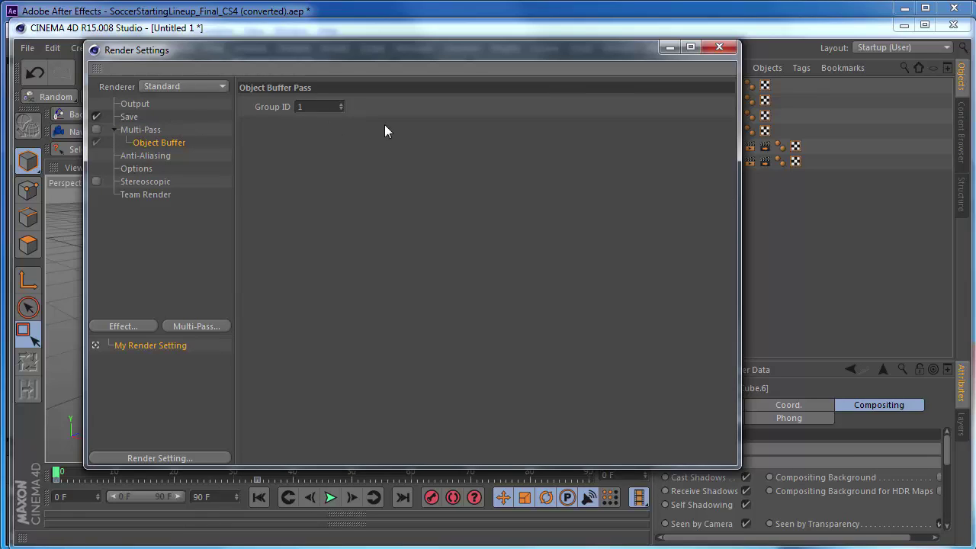
- Add a second Object Buffer multi-pass and set its group ID to 2
left_click_drag(601, 57, 513, 76)
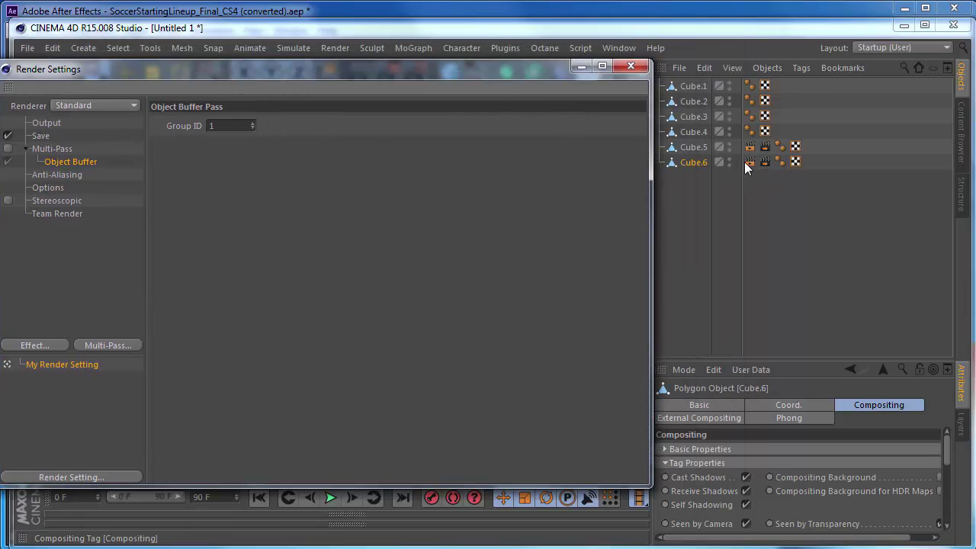
left_click(111, 346)
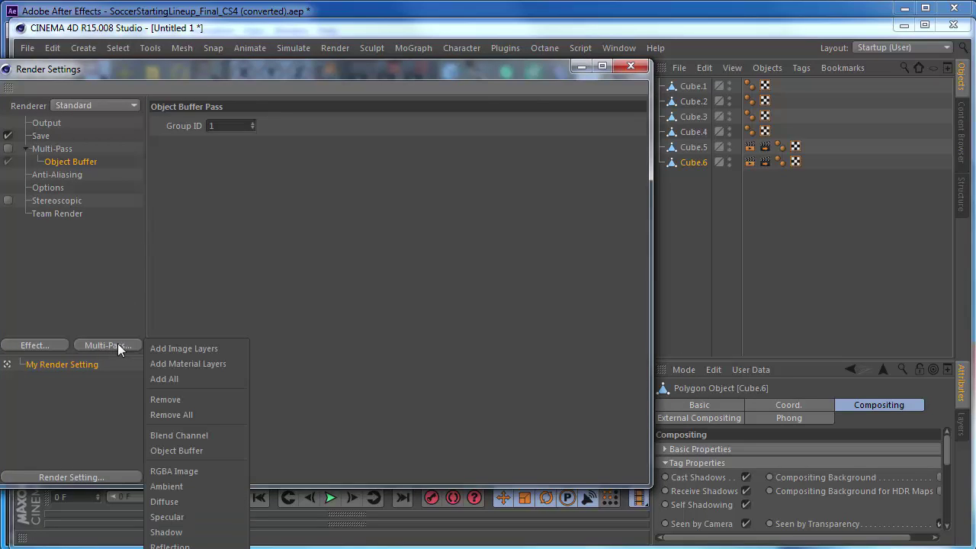
left_click(180, 451)
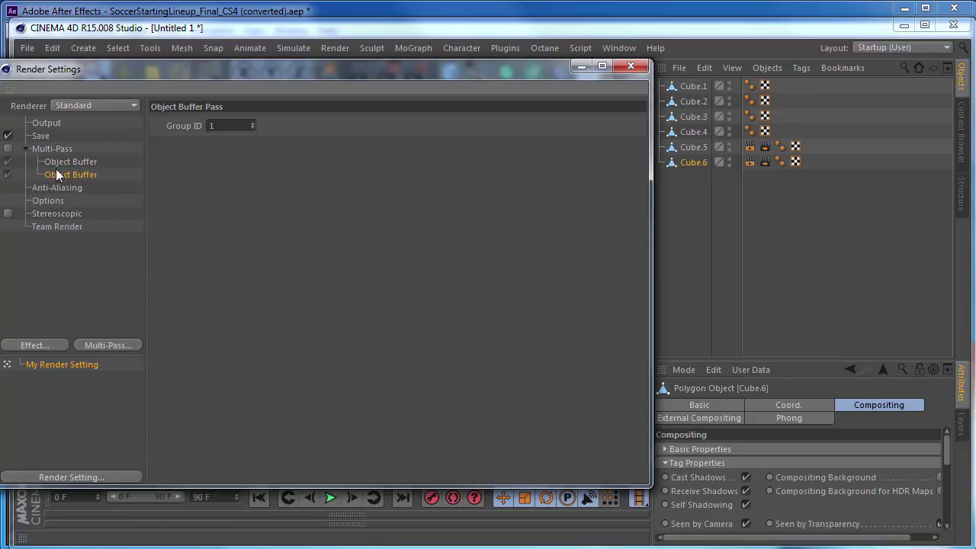
left_click_drag(208, 75, 359, 54)
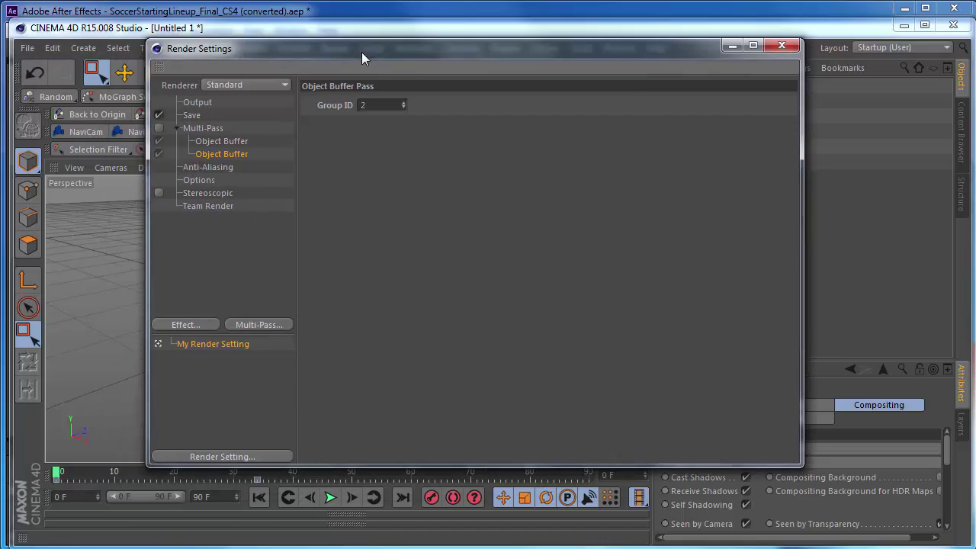
- Move the Render Settings window clear of the object list and show the External Compositing tag properties of Cube.6
left_click_drag(647, 68, 628, 308)
left_click_drag(377, 331, 760, 130)
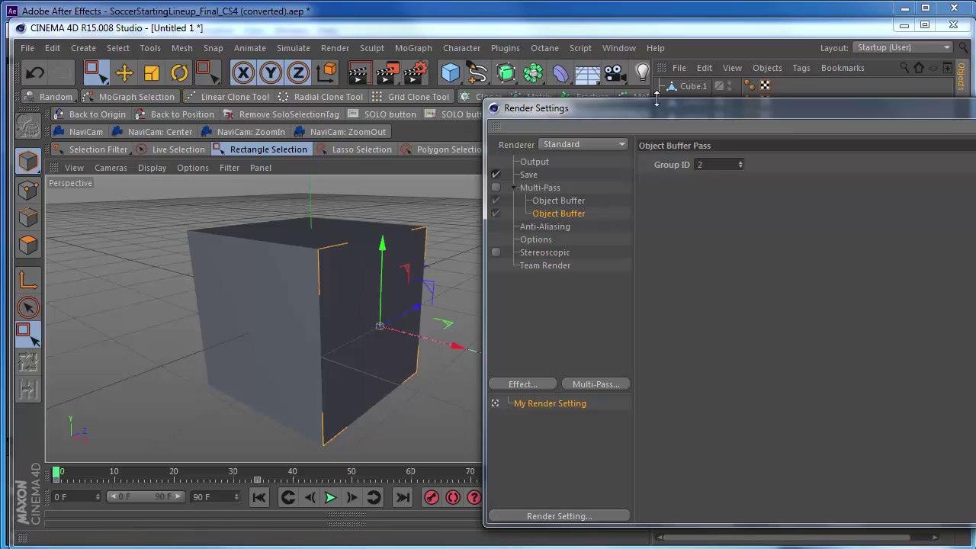
left_click_drag(549, 108, 568, 274)
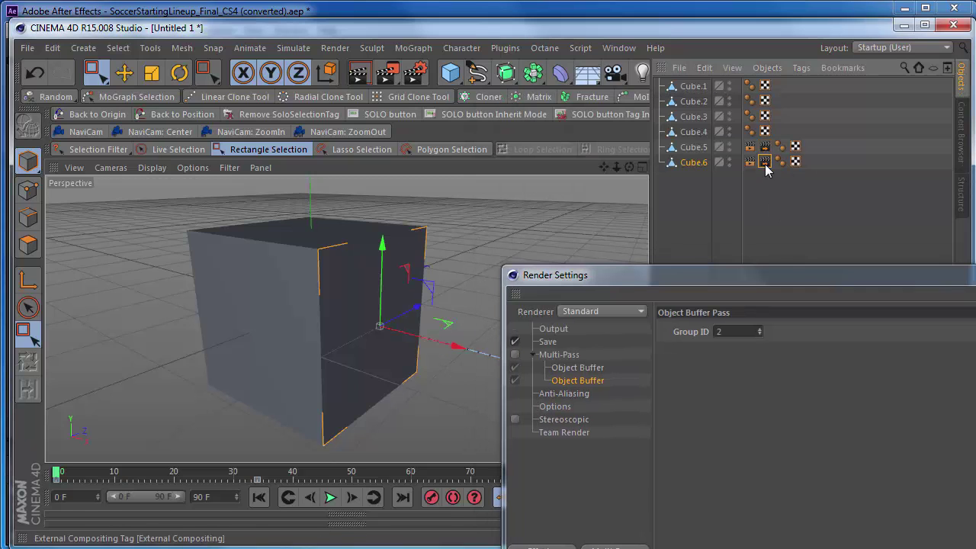
left_click(765, 164)
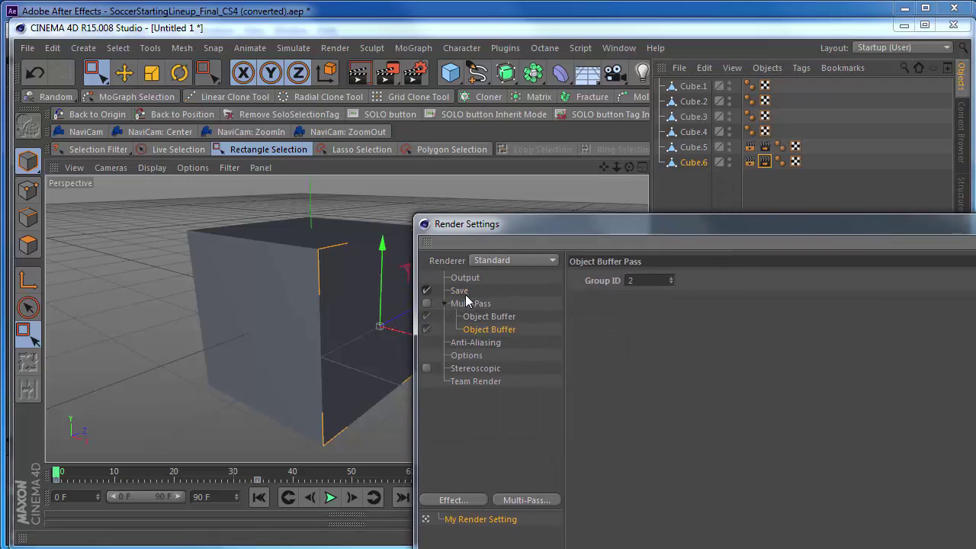
- Enable saving a compositing project file for After Effects with 3D data included, and close the render settings
left_click(461, 291)
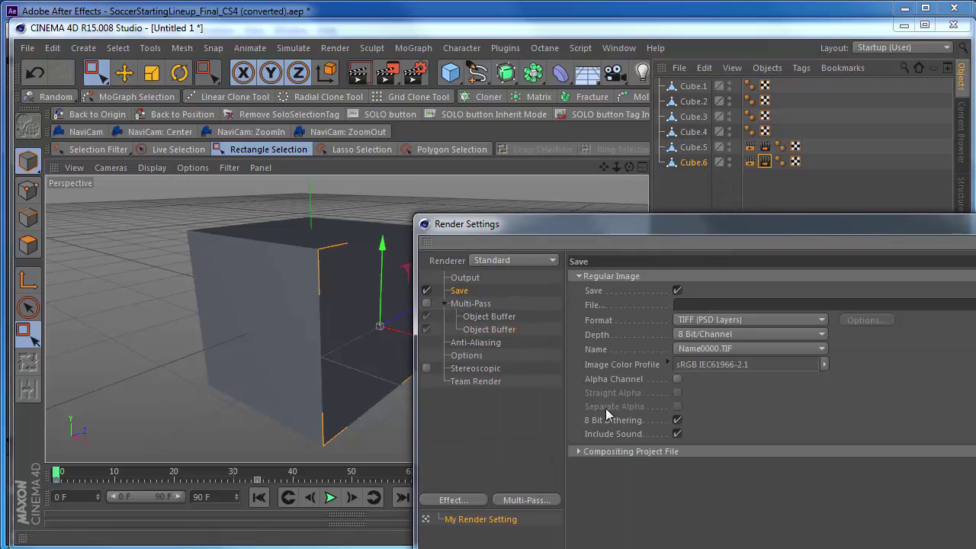
left_click(580, 451)
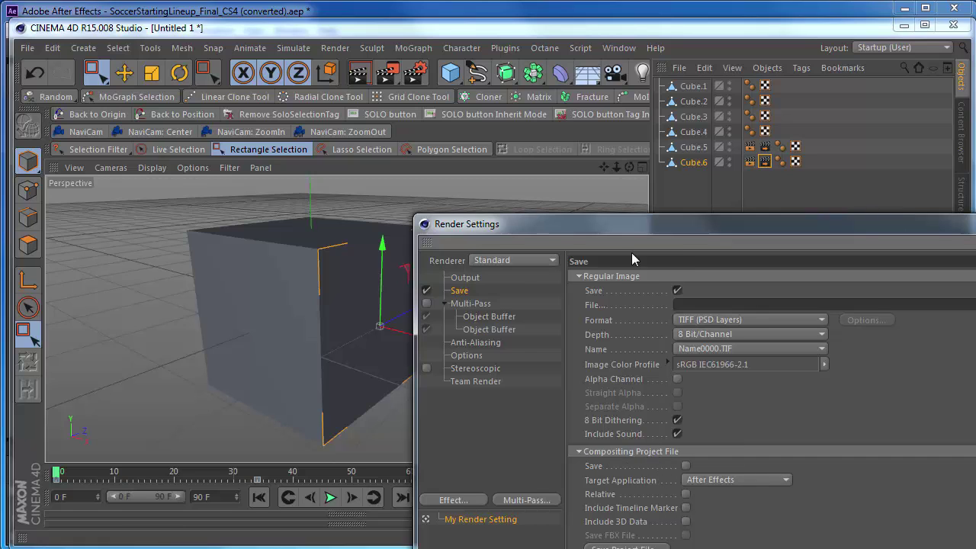
left_click_drag(623, 226, 436, 68)
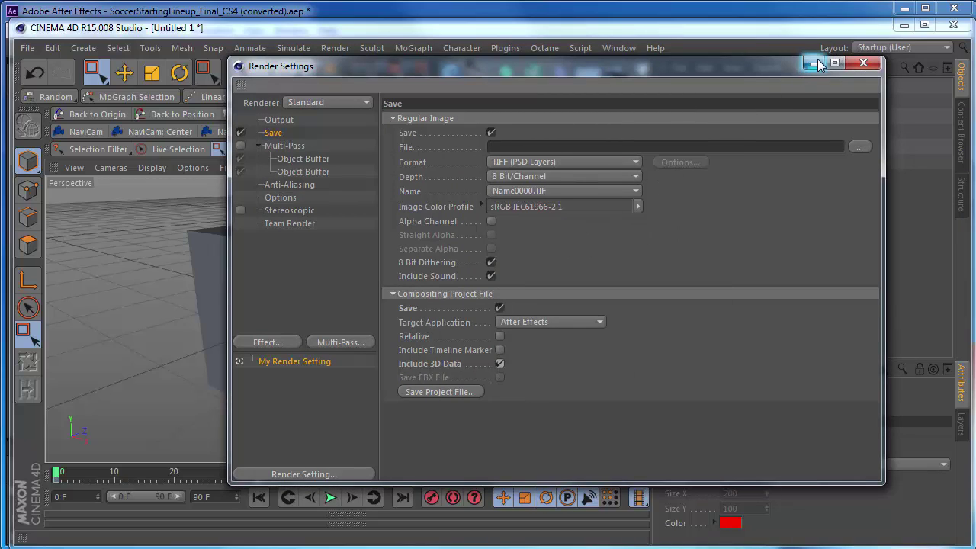
left_click(863, 63)
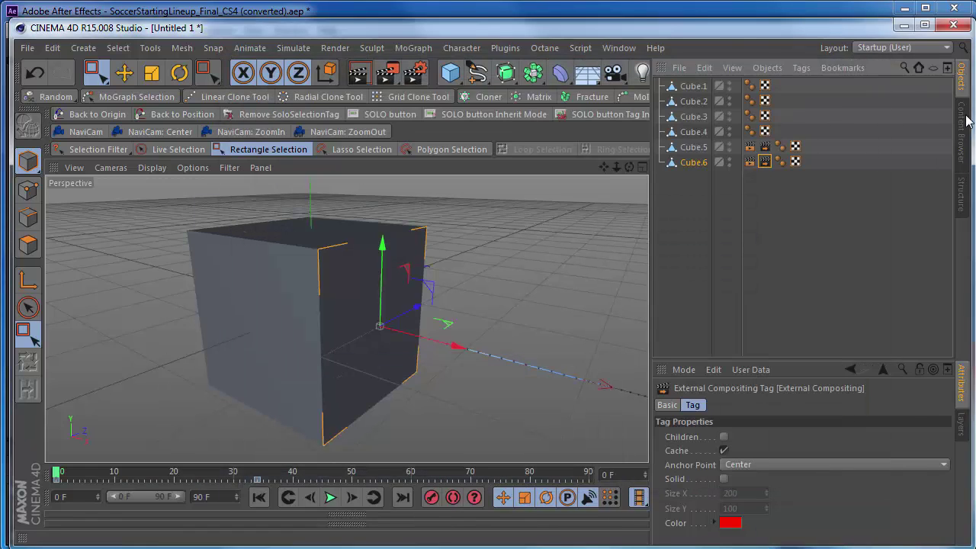